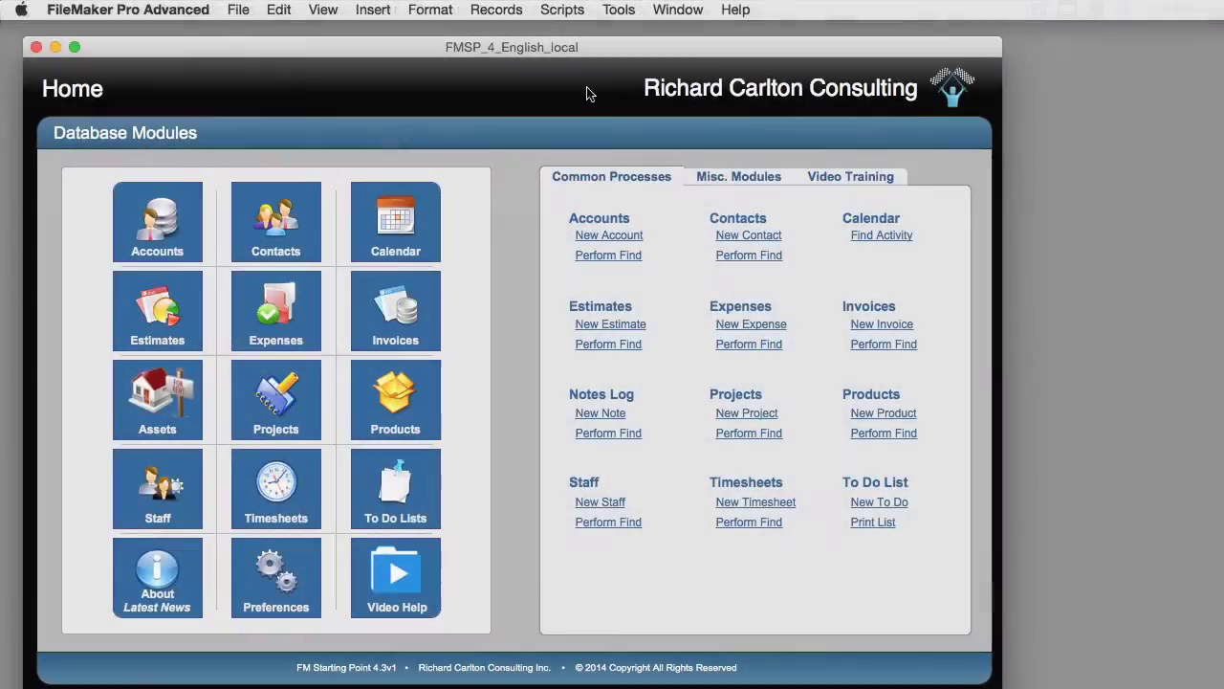
Open the Timesheets module, then switch to the Projects records
{"action": "left_click_drag", "start_coordinate": [576, 40], "coordinate": [578, 32]}
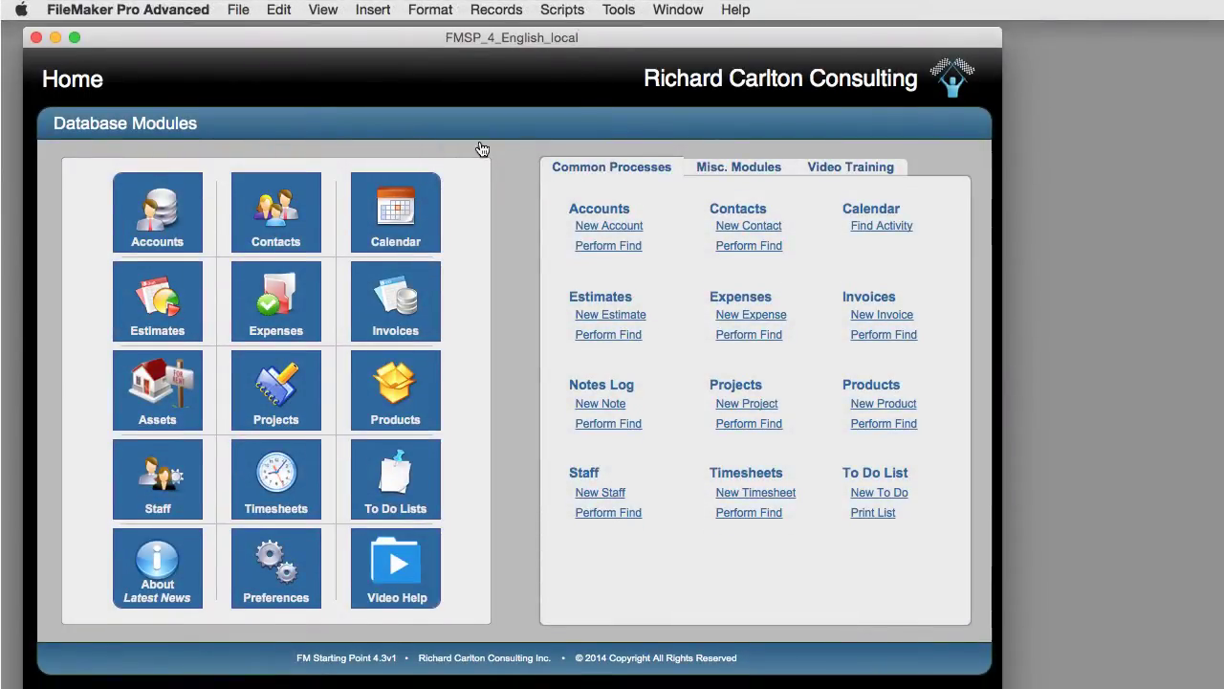
{"action": "left_click", "coordinate": [277, 504]}
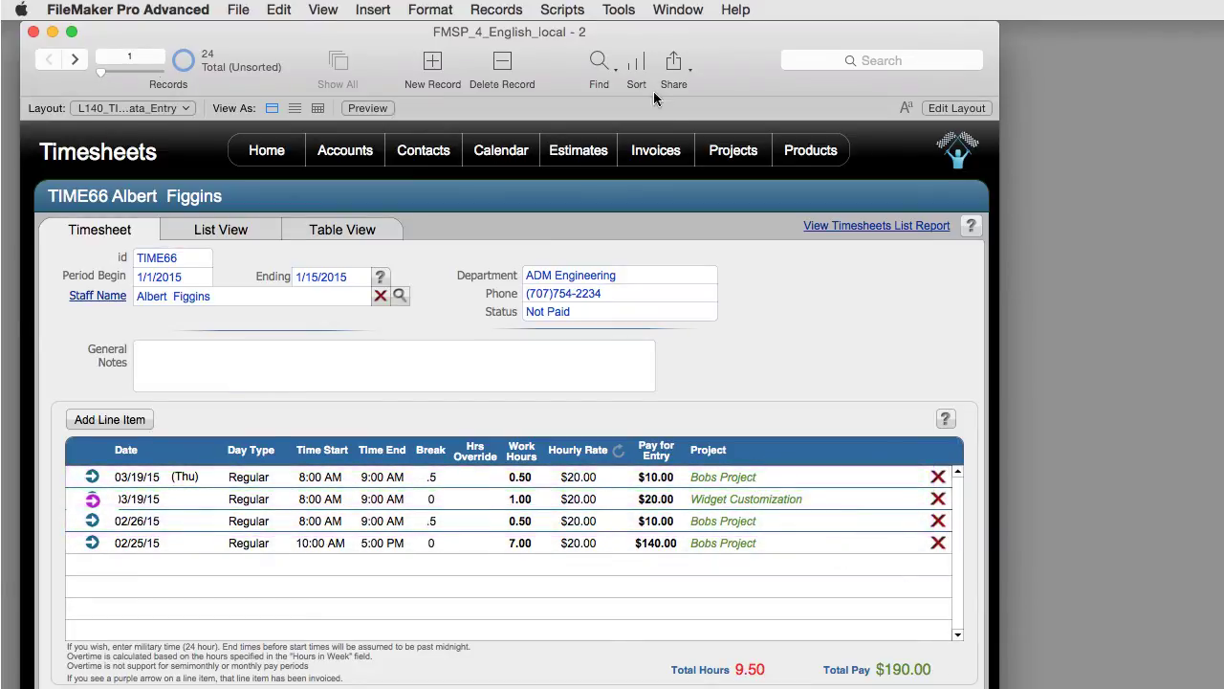
{"action": "left_click", "coordinate": [743, 162]}
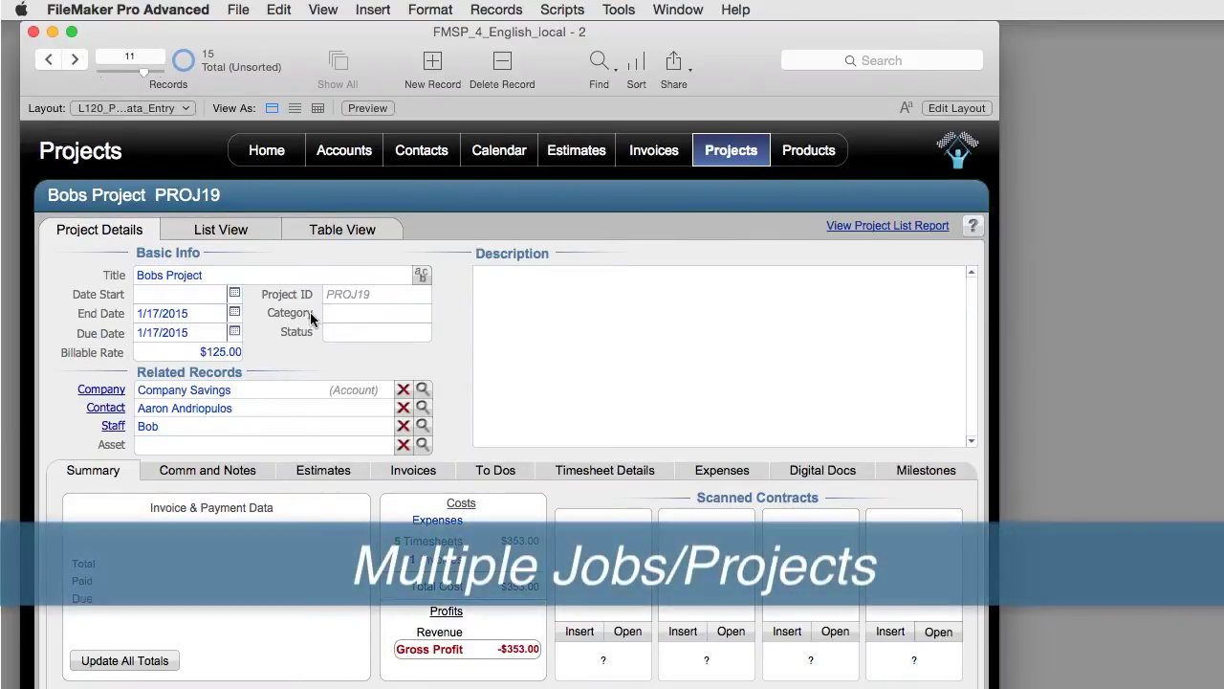
Step back three project records to Widget Customization, then open the Staff module from Home
{"action": "left_click", "coordinate": [51, 60]}
{"action": "left_click", "coordinate": [51, 60]}
{"action": "left_click", "coordinate": [51, 61]}
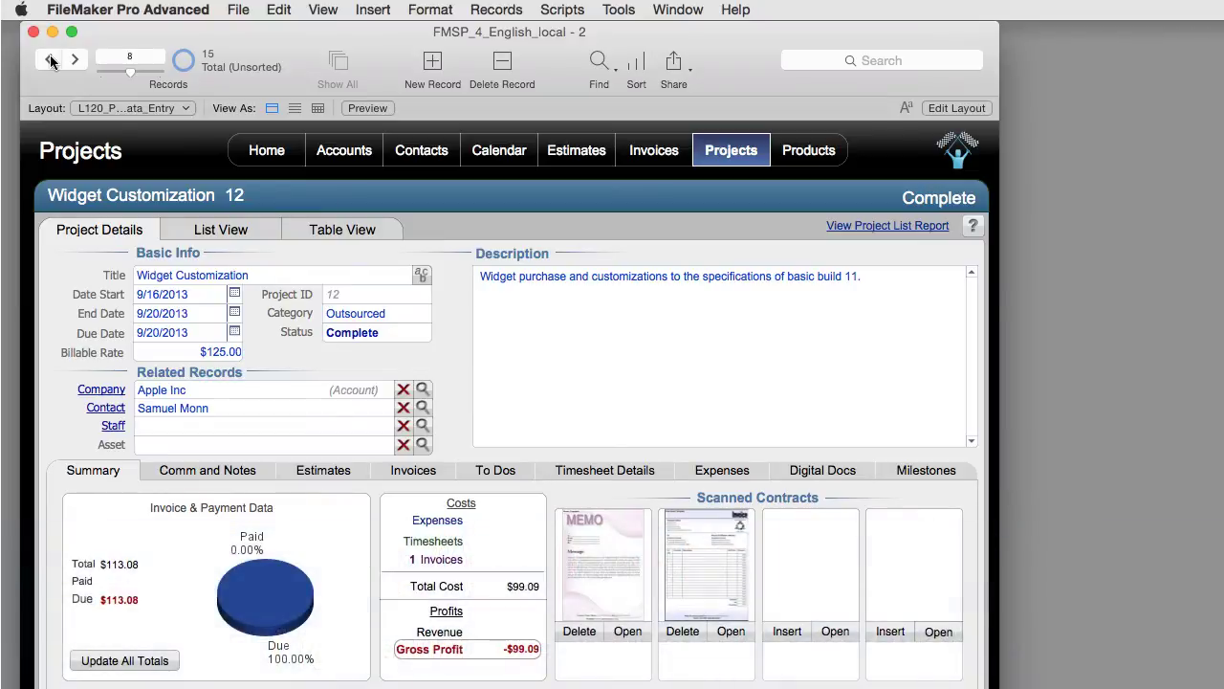
{"action": "left_click", "coordinate": [266, 150]}
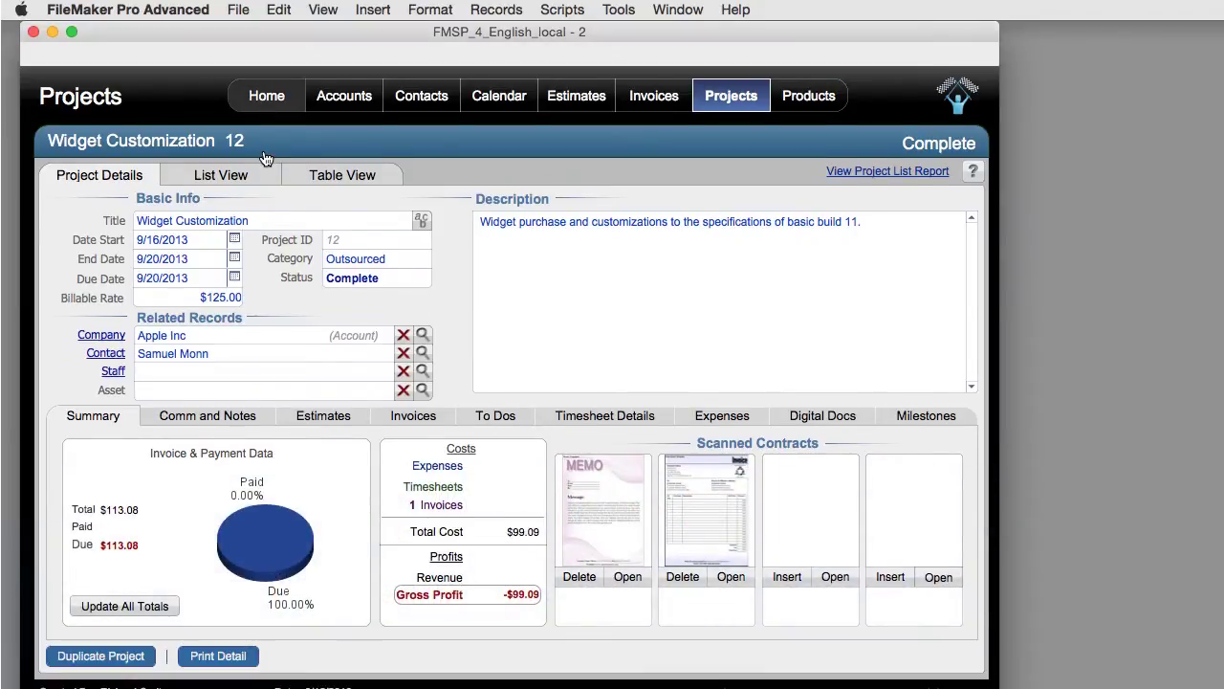
{"action": "left_click", "coordinate": [168, 474]}
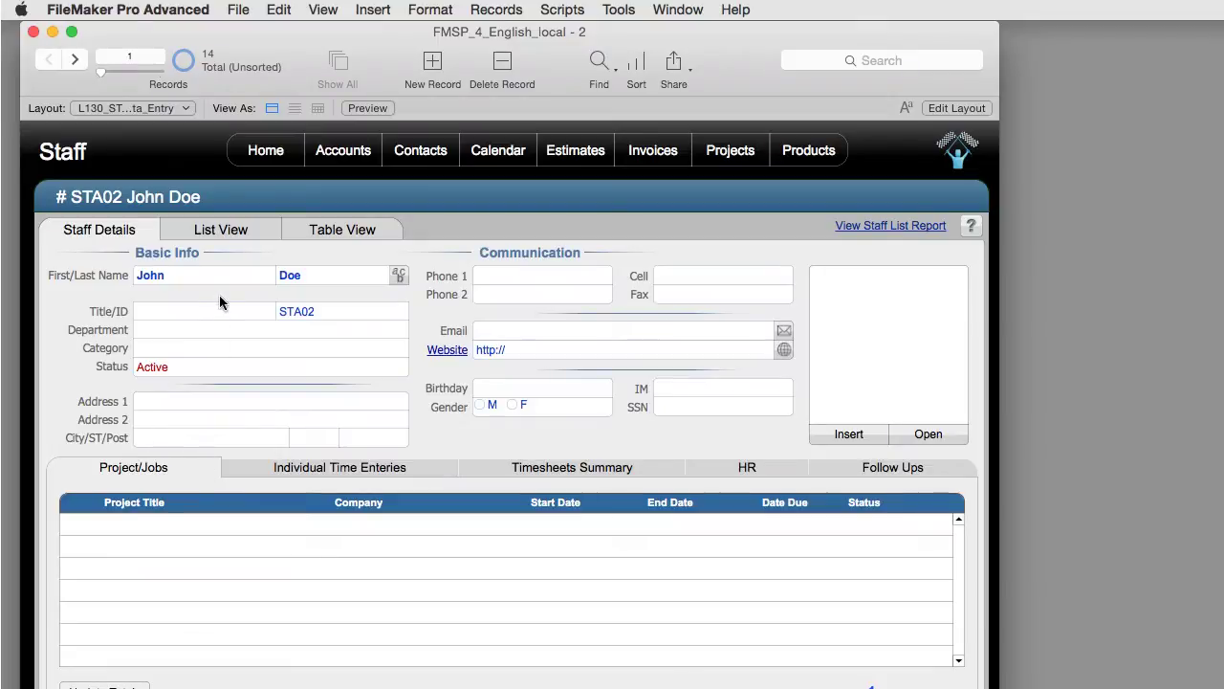
Step forward six staff records, glance at Projects, then return to the Home screen
{"action": "left_click", "coordinate": [77, 61]}
{"action": "left_click", "coordinate": [77, 61]}
{"action": "left_click", "coordinate": [76, 61]}
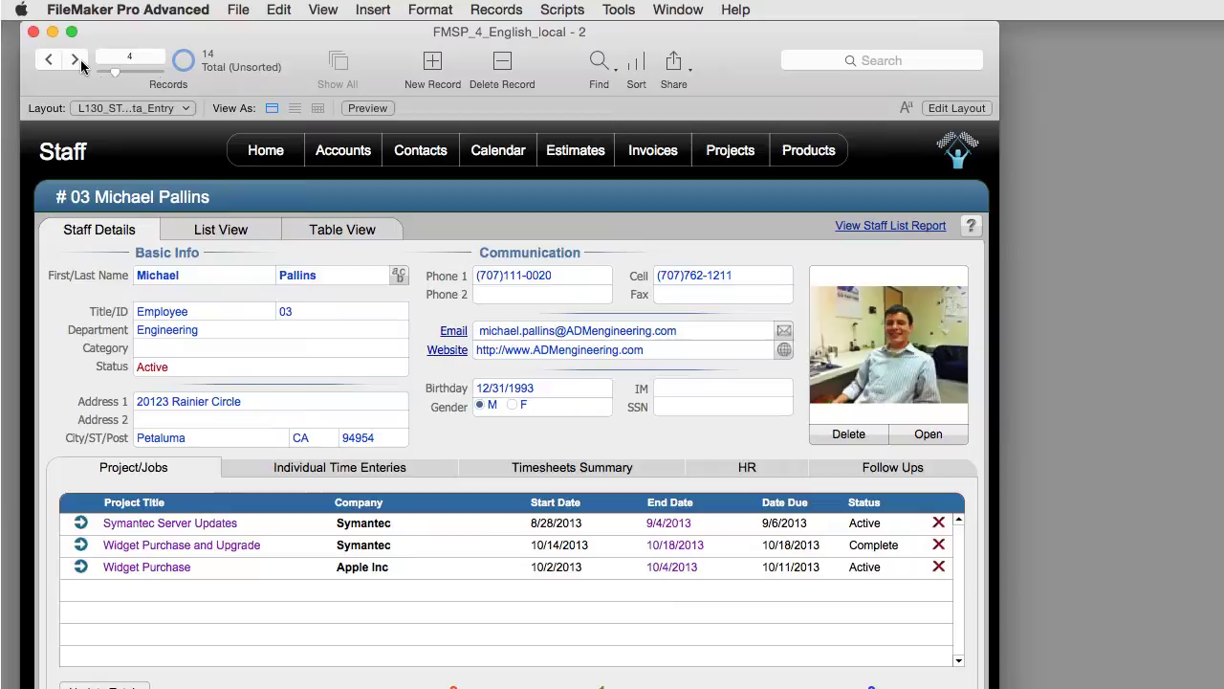
{"action": "left_click", "coordinate": [76, 61]}
{"action": "left_click", "coordinate": [76, 62]}
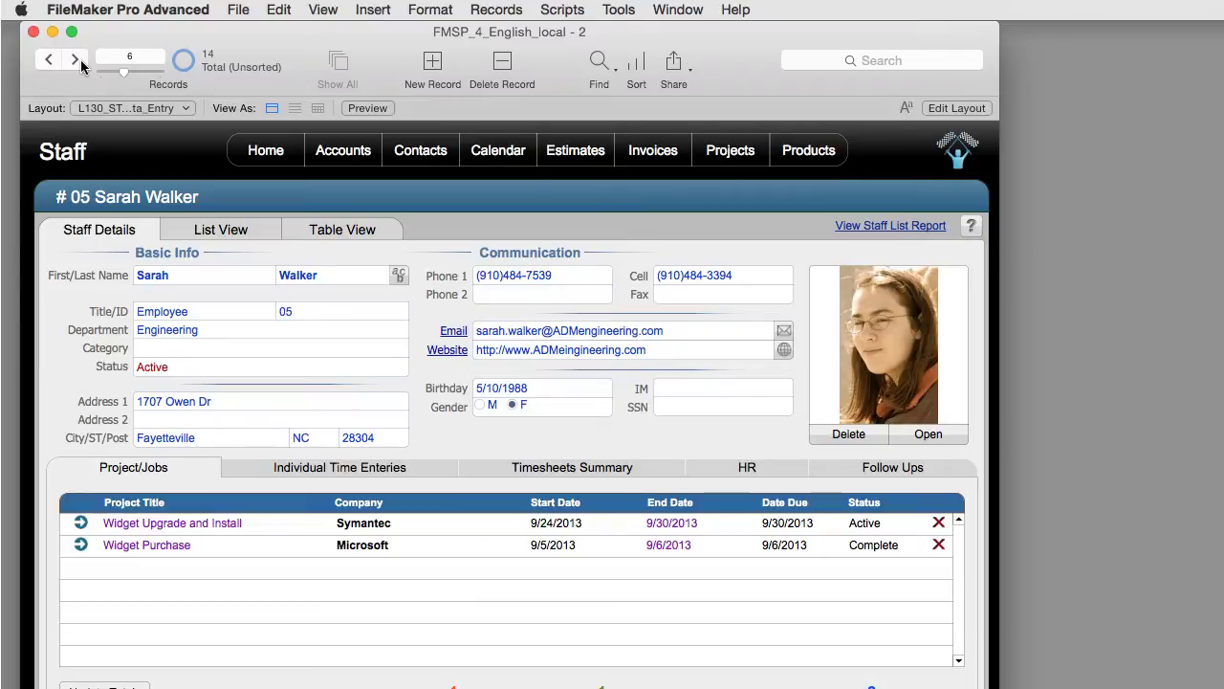
{"action": "left_click", "coordinate": [76, 61]}
{"action": "left_click", "coordinate": [708, 153]}
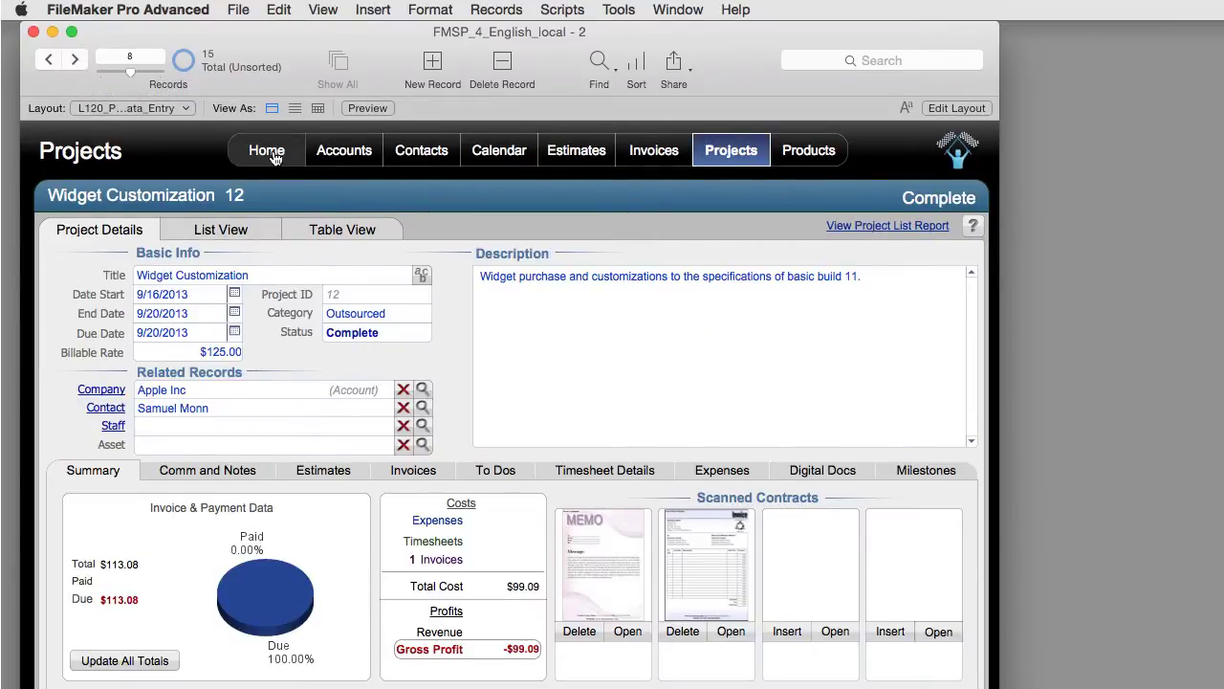
{"action": "left_click", "coordinate": [267, 155]}
In Preferences, set timesheet pay periods to Monthly starting day 5, giving 3/5/2015–4/4/2015
{"action": "left_click", "coordinate": [284, 543]}
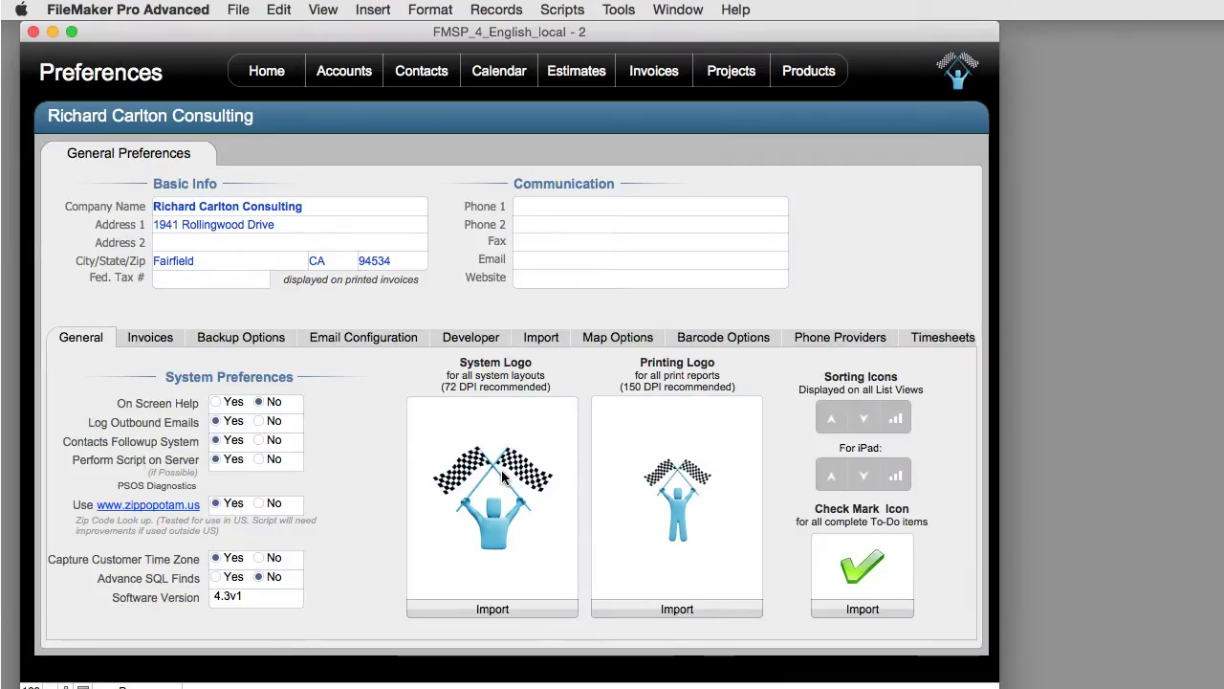
{"action": "left_click", "coordinate": [930, 343]}
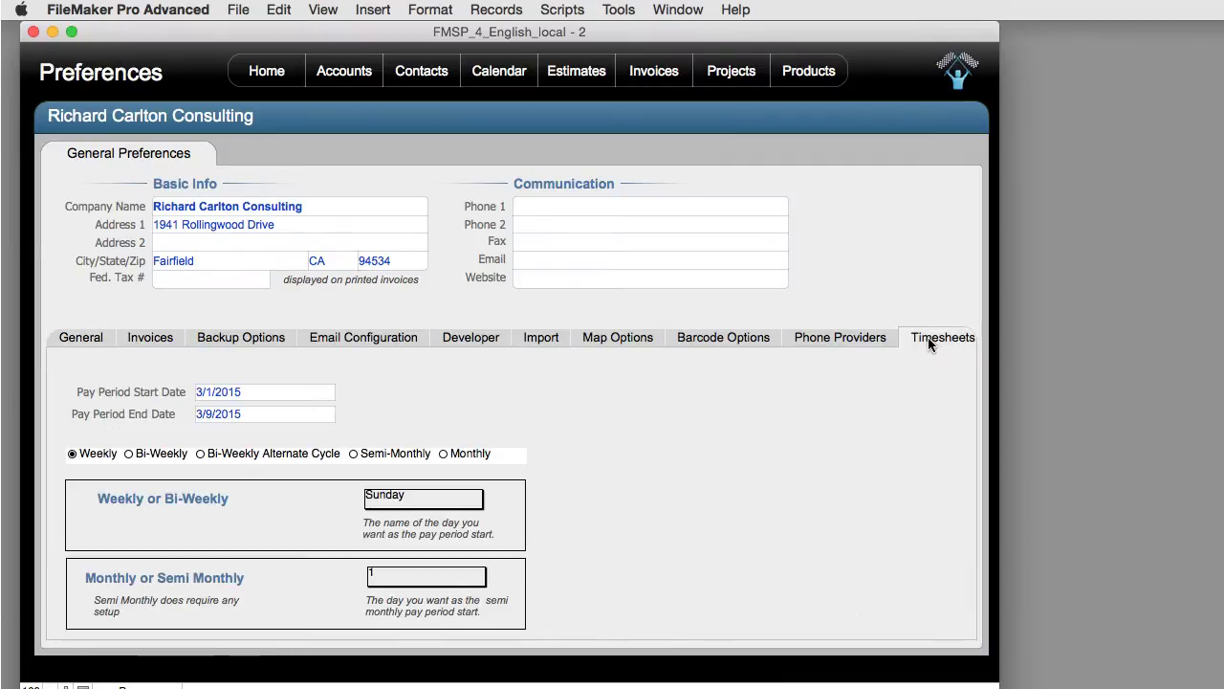
{"action": "left_click", "coordinate": [469, 457]}
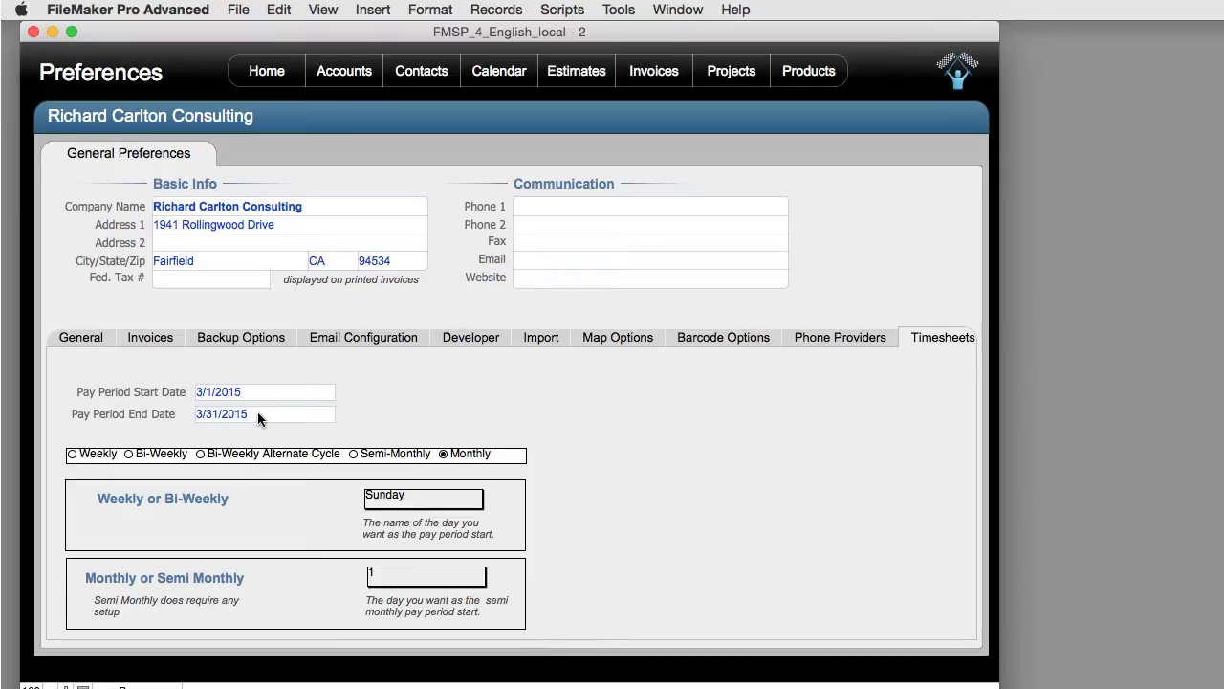
{"action": "left_click", "coordinate": [446, 575]}
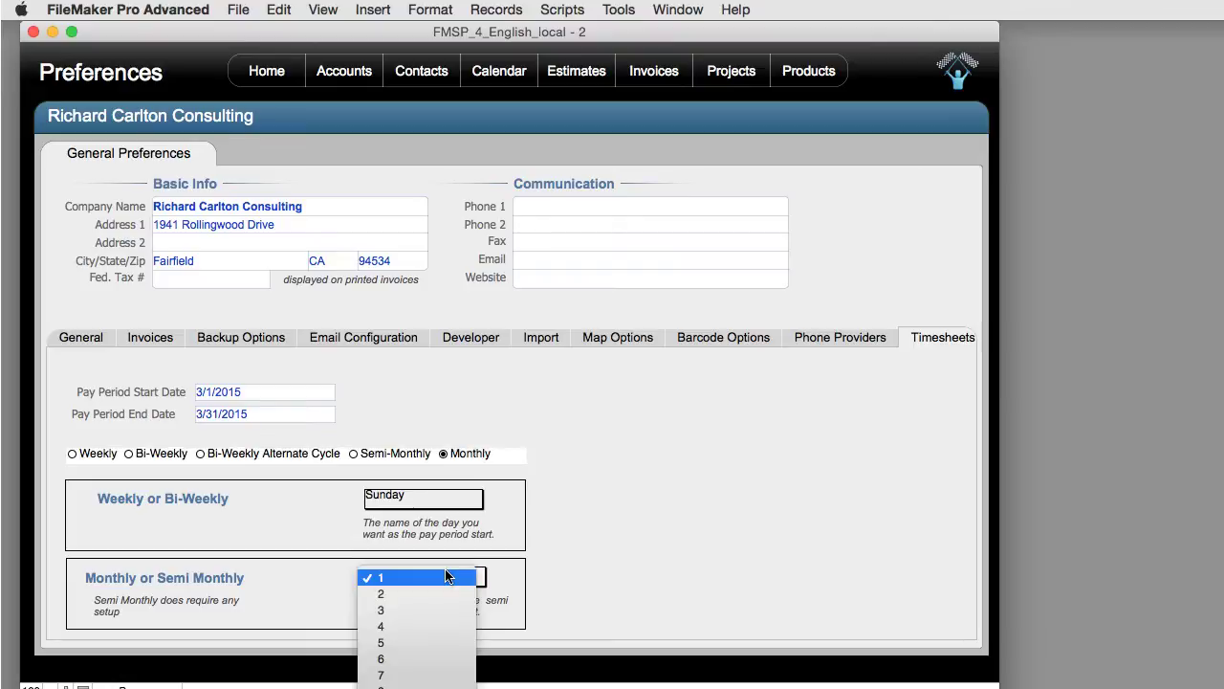
{"action": "left_click", "coordinate": [439, 648]}
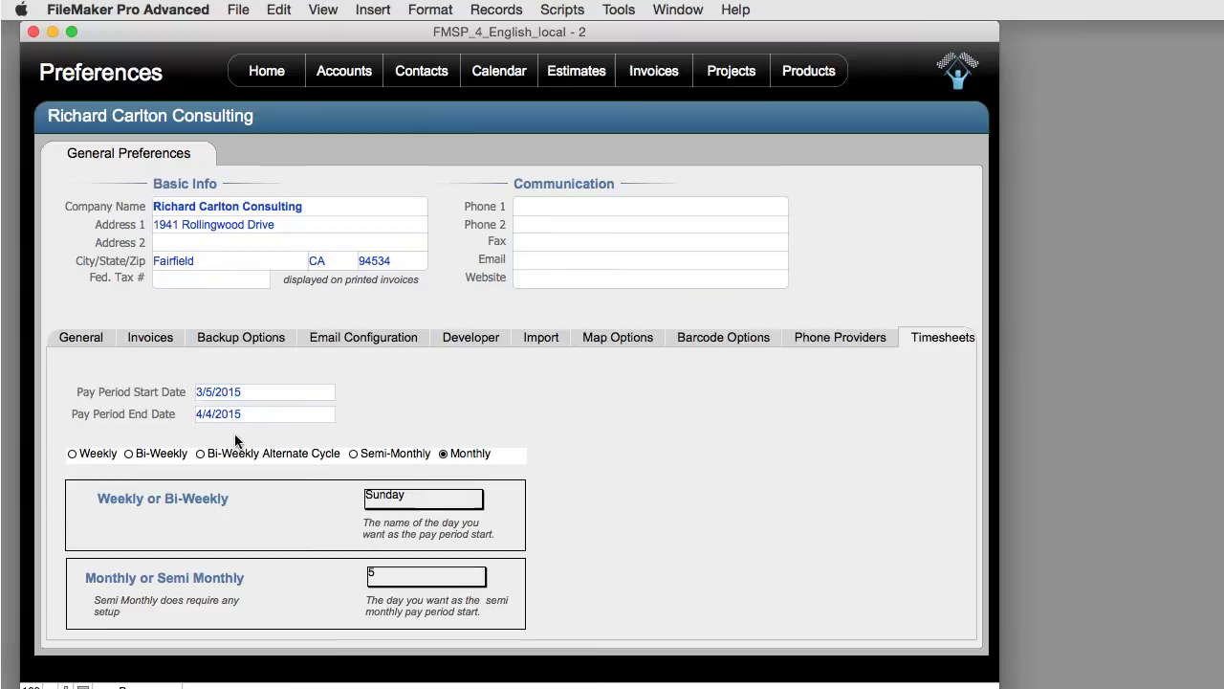
Create new timesheet TIME128 and assign the Engineering staff member to it
{"action": "left_click", "coordinate": [274, 77]}
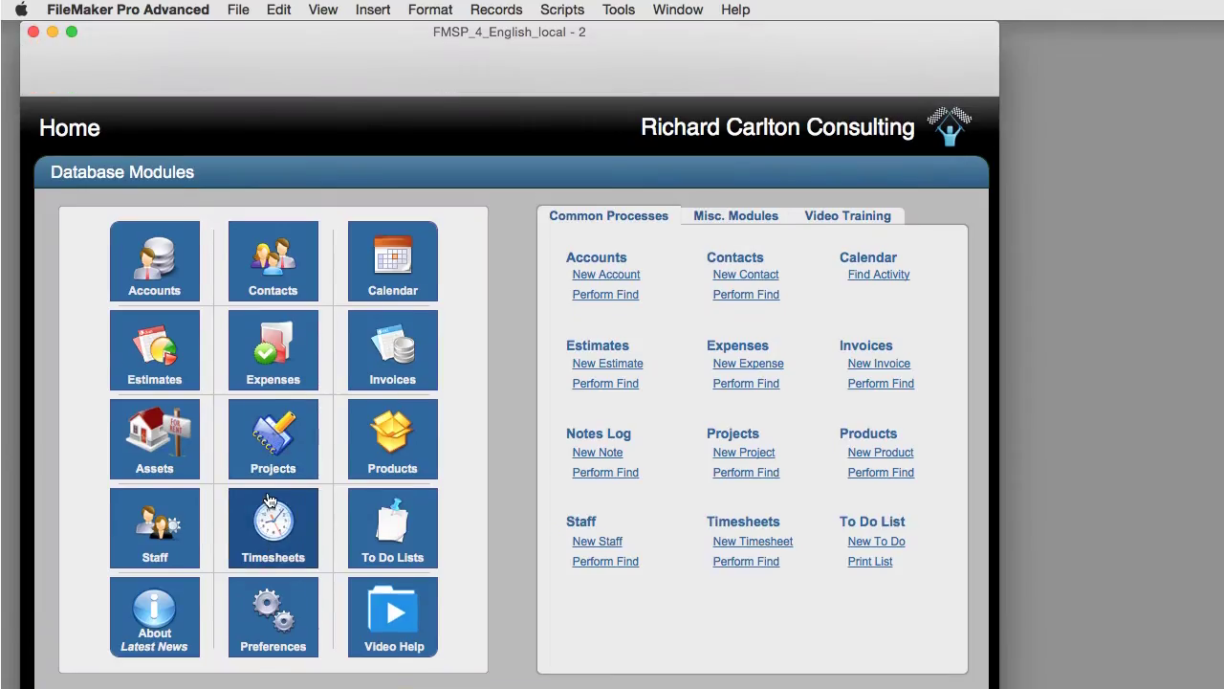
{"action": "left_click", "coordinate": [272, 524]}
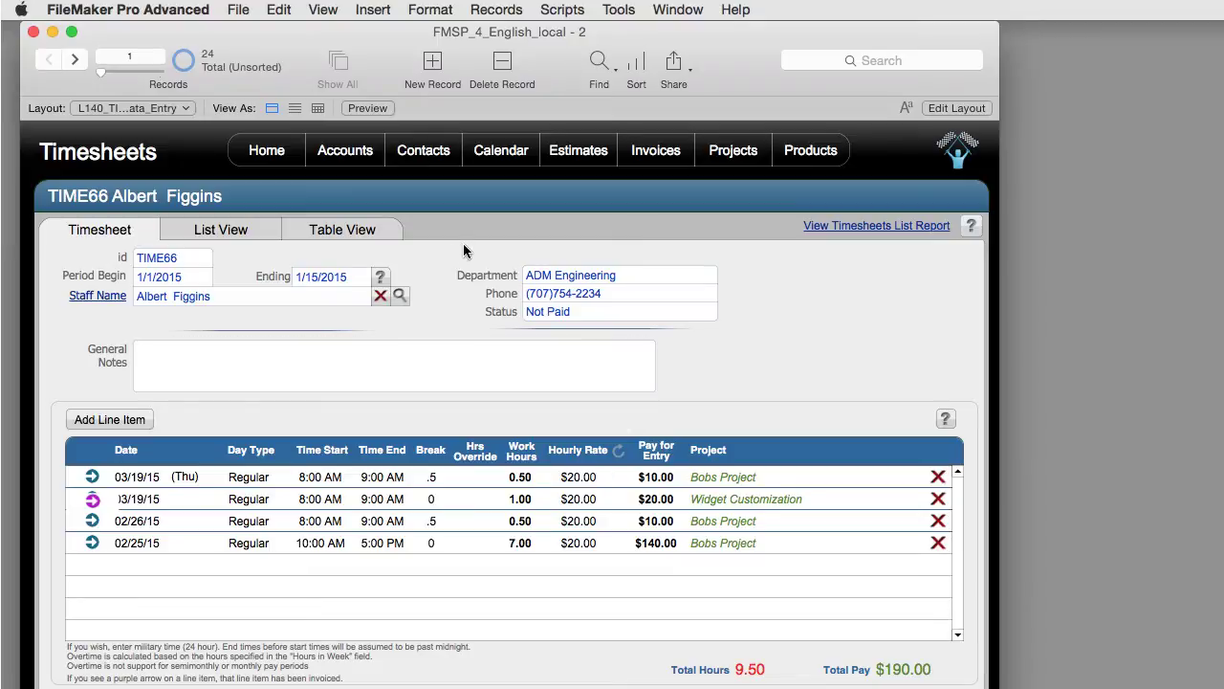
{"action": "left_click", "coordinate": [435, 65]}
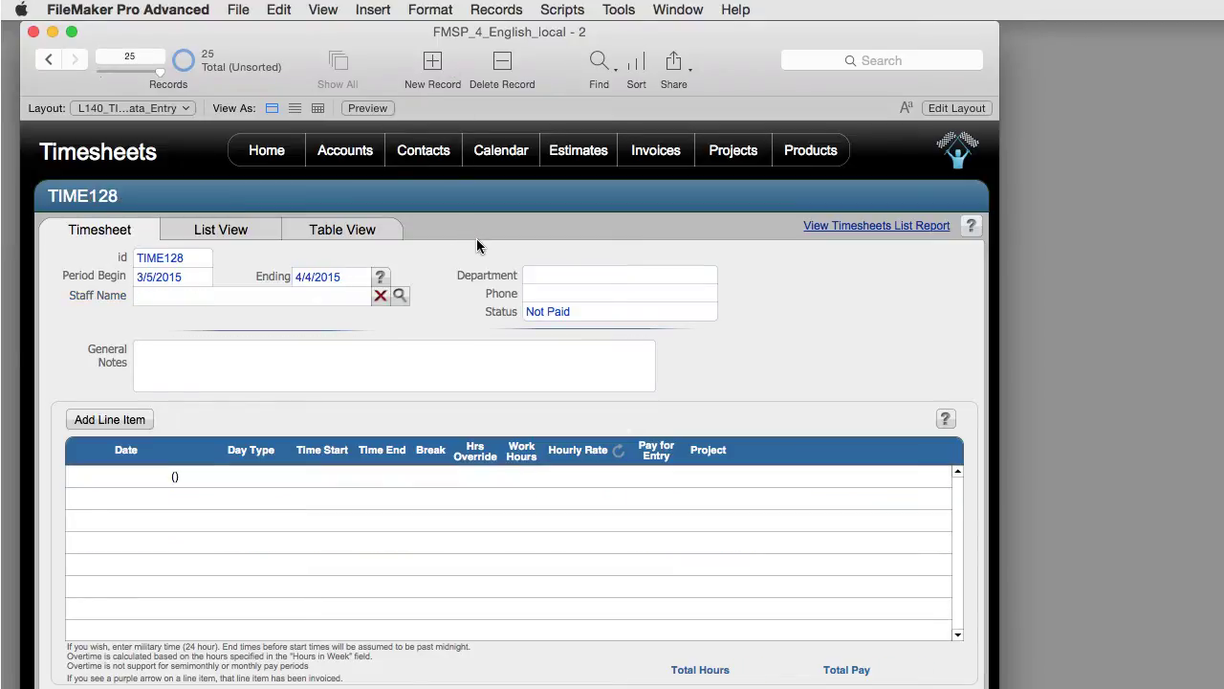
{"action": "left_click", "coordinate": [400, 296]}
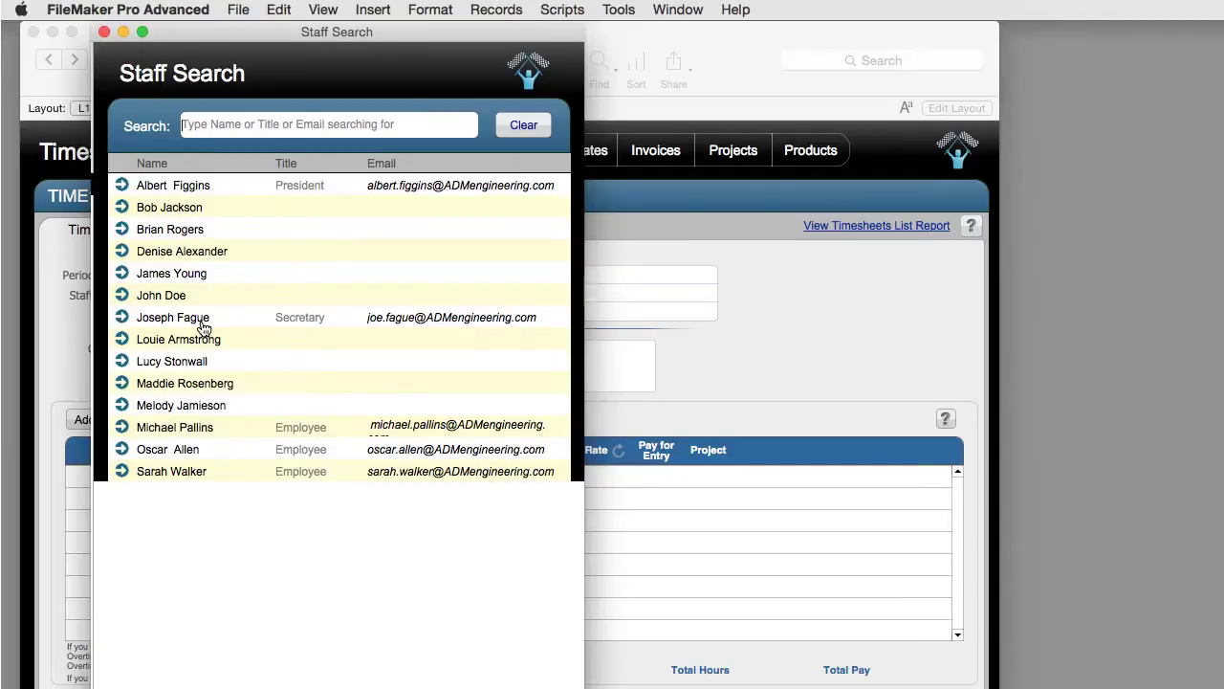
{"action": "left_click", "coordinate": [123, 427]}
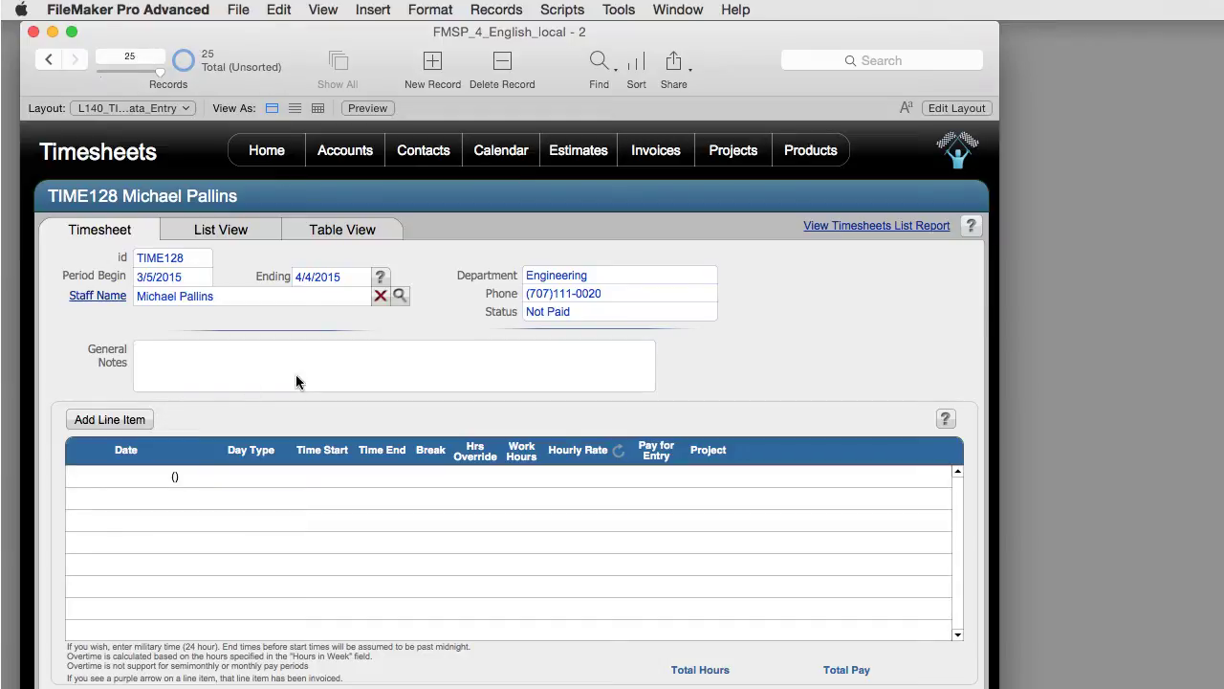
Add a new Regular line item dated 3/19/2015 to the timesheet
{"action": "left_click", "coordinate": [201, 279]}
{"action": "left_click", "coordinate": [337, 279]}
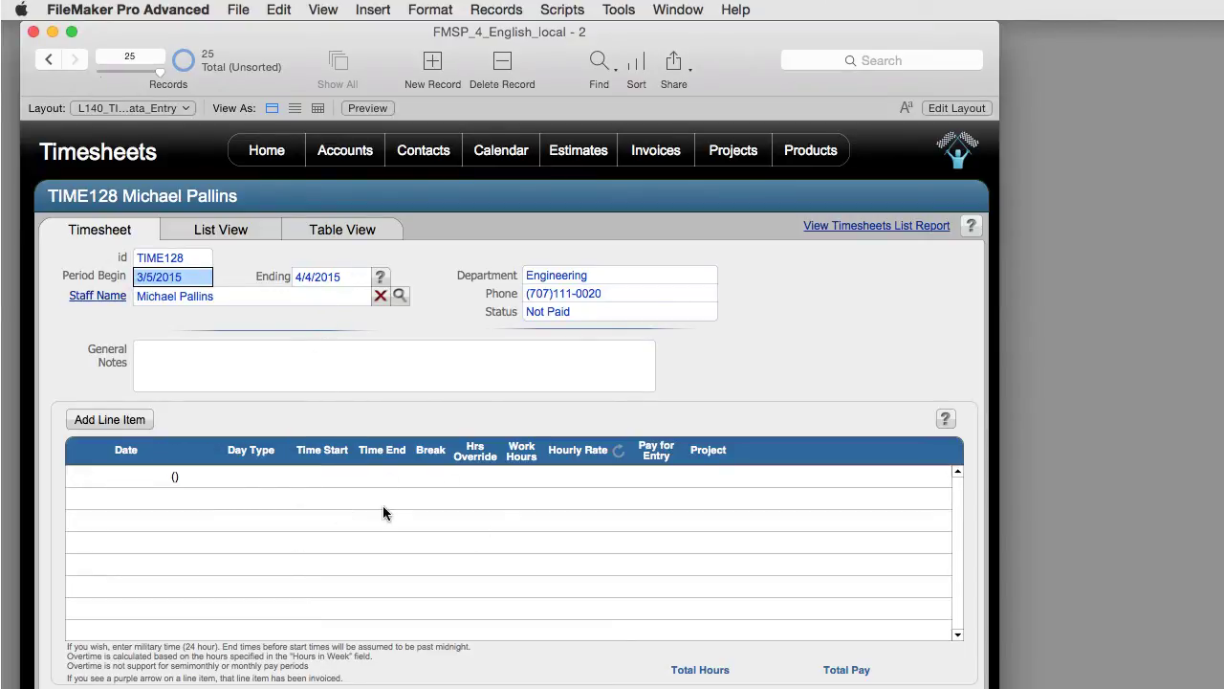
{"action": "left_click", "coordinate": [134, 426]}
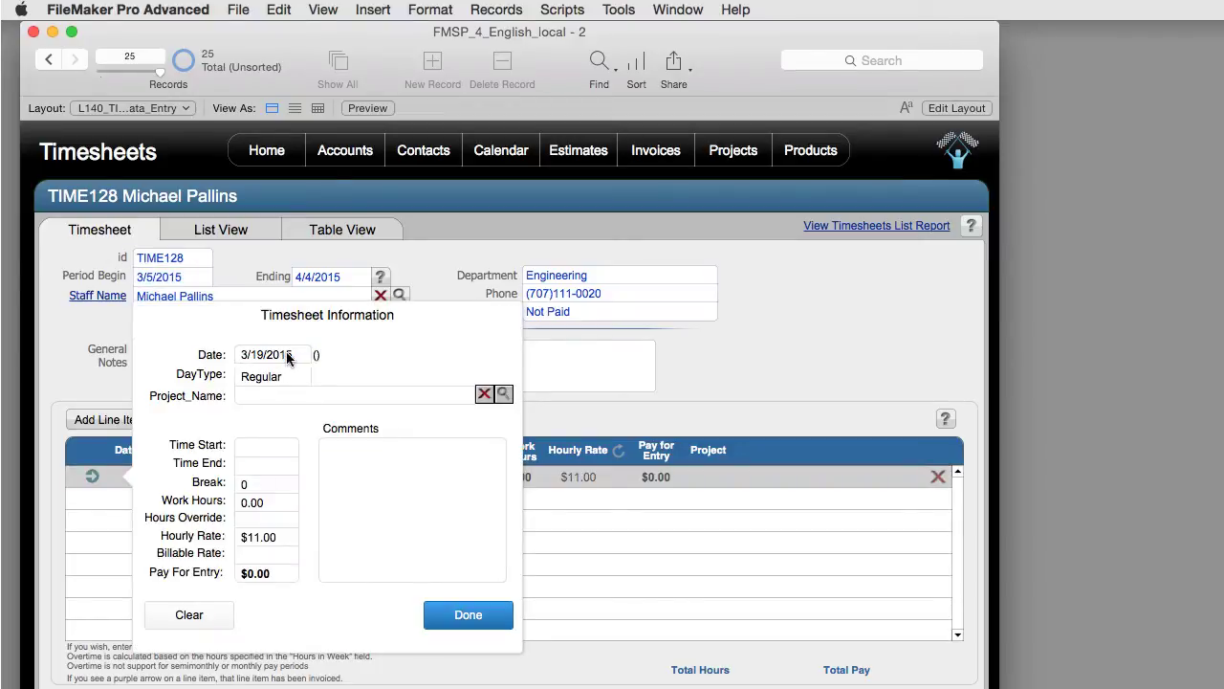
Assign the Widget Purchase and Upgrade project to the line item
{"action": "left_click", "coordinate": [503, 395]}
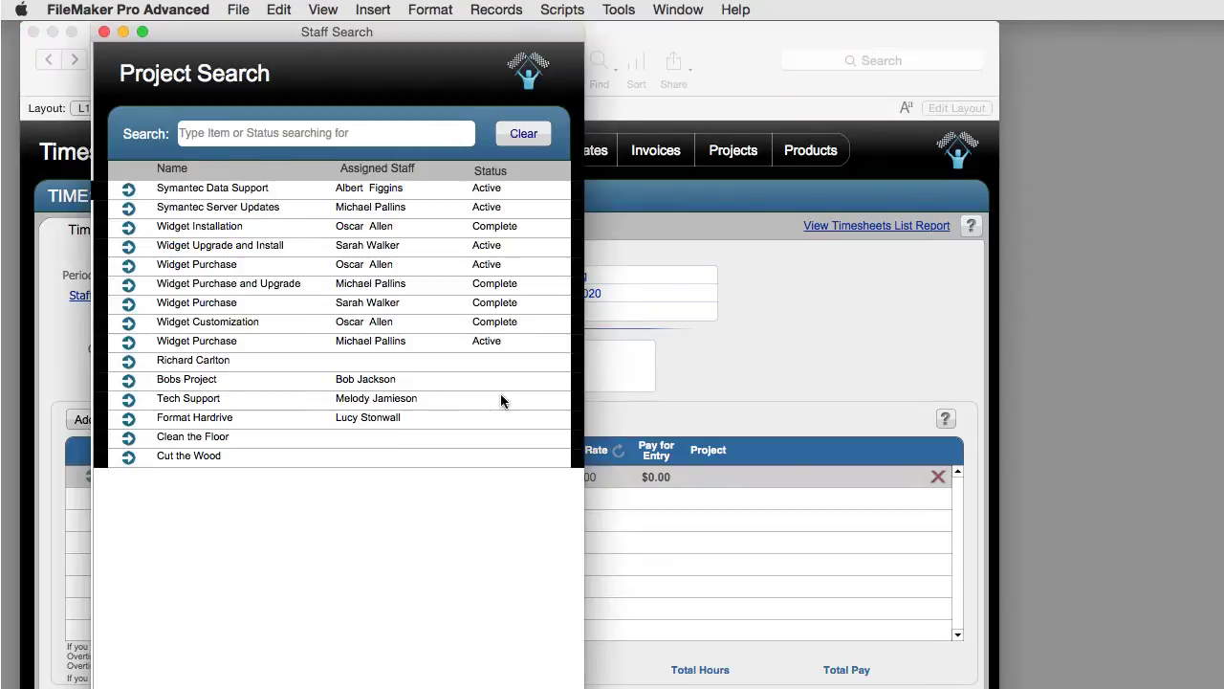
{"action": "left_click", "coordinate": [269, 130]}
{"action": "type", "text": "w"}
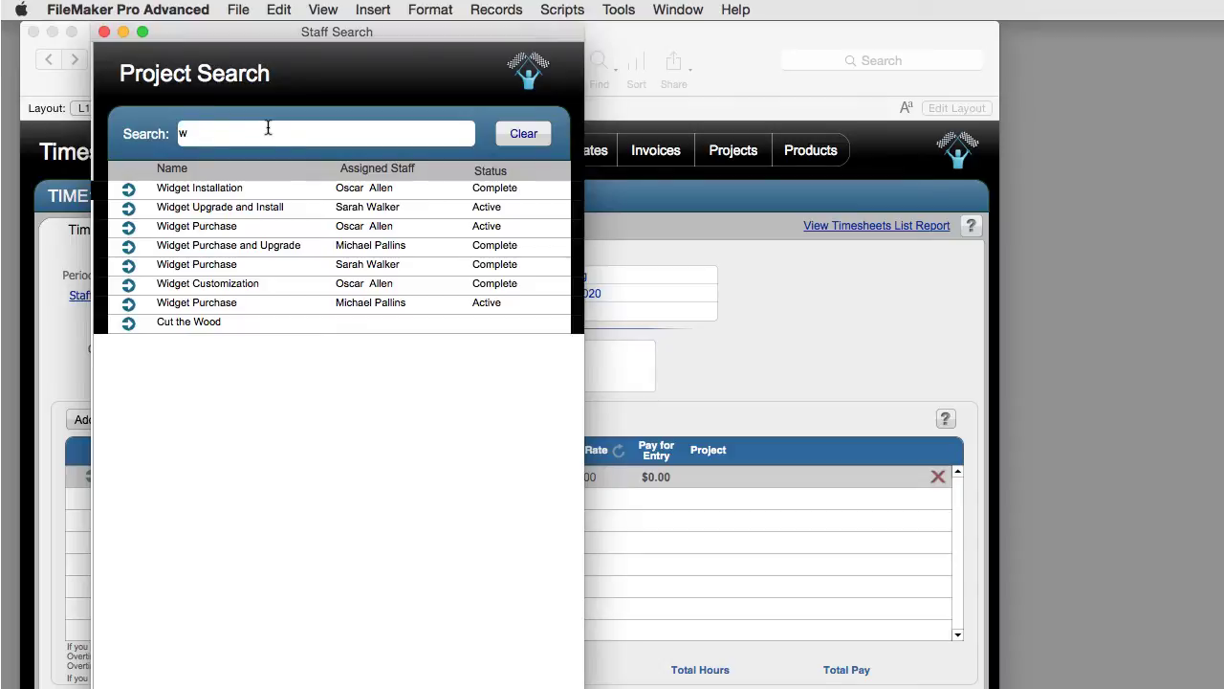
{"action": "left_click", "coordinate": [128, 246]}
{"action": "left_click", "coordinate": [275, 466]}
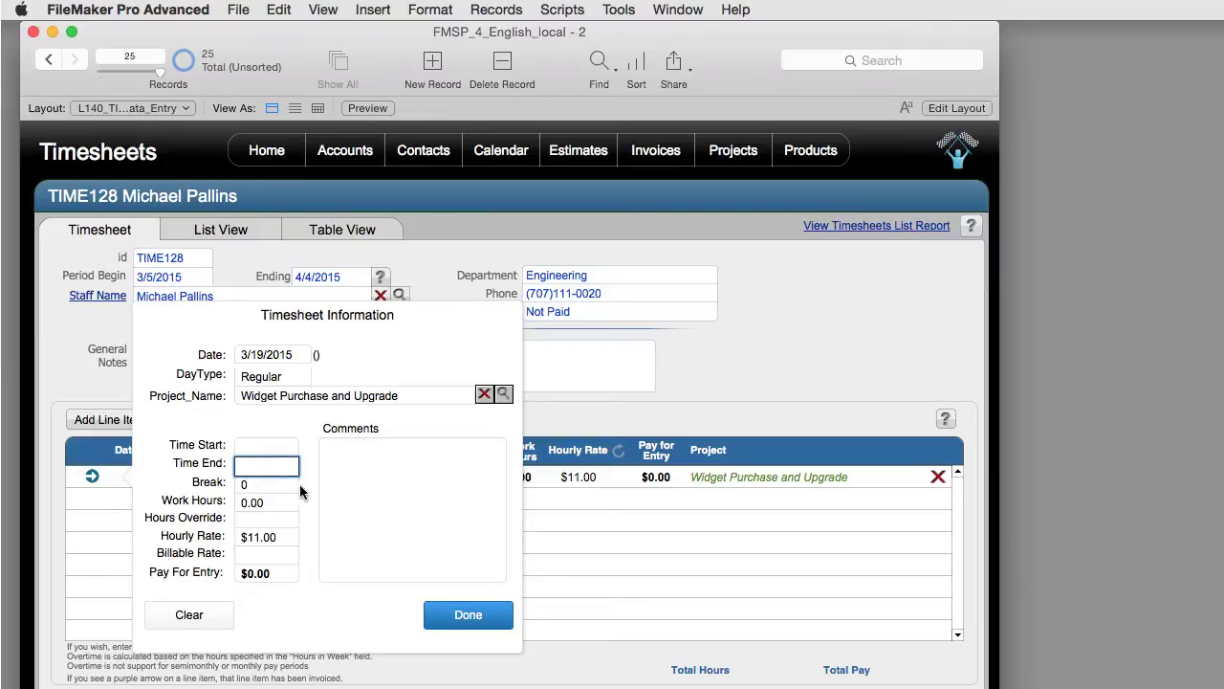
Leave the end time empty and set the hours override to 2.5
{"action": "left_click", "coordinate": [300, 490]}
{"action": "left_click", "coordinate": [274, 521]}
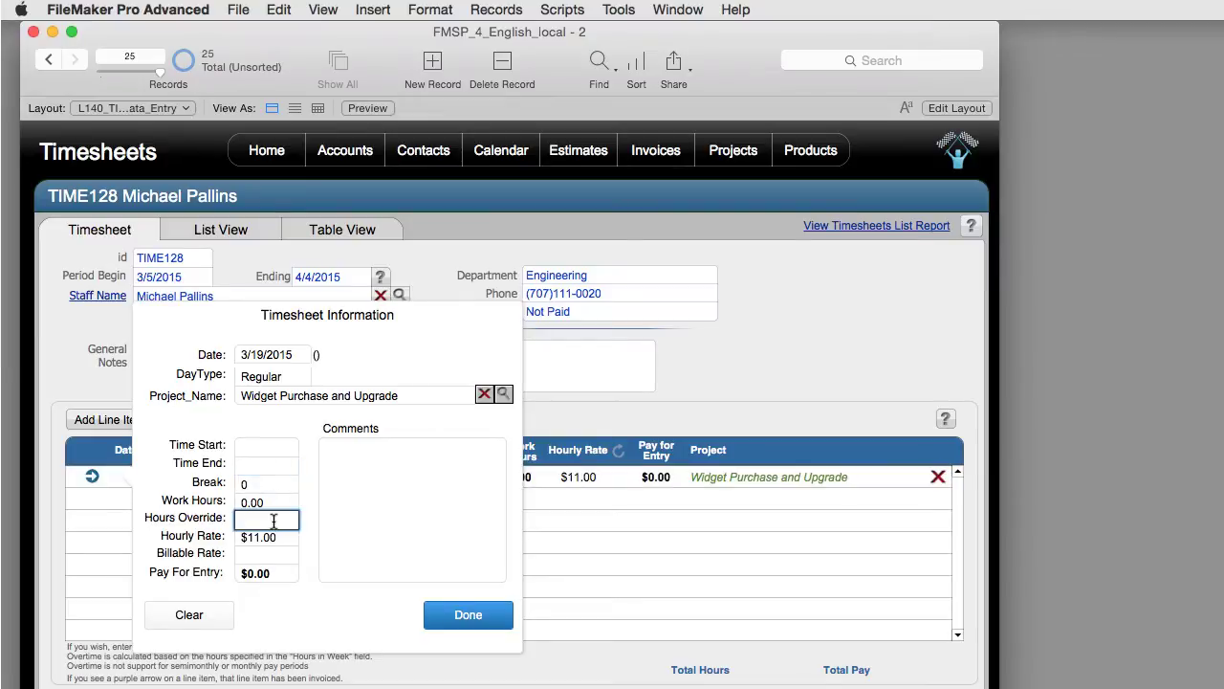
{"action": "type", "text": "2.5"}
{"action": "left_click", "coordinate": [319, 602]}
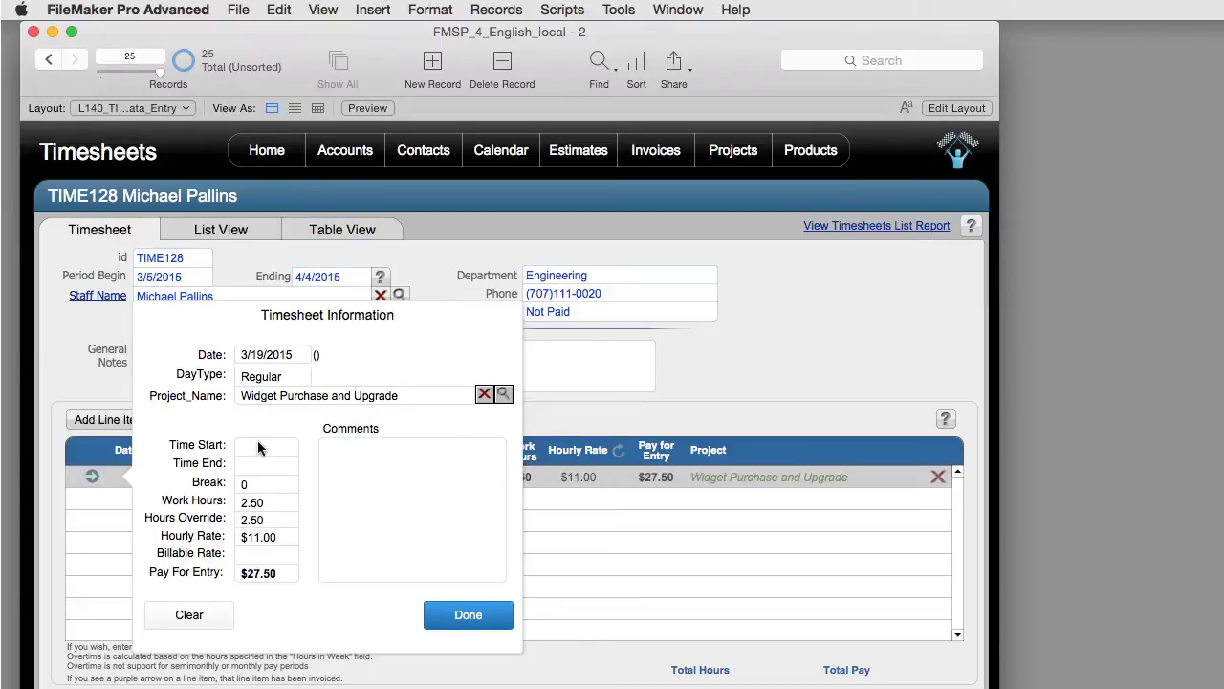
Add a comment describing the database work, including the one new layout added
{"action": "left_click", "coordinate": [264, 520]}
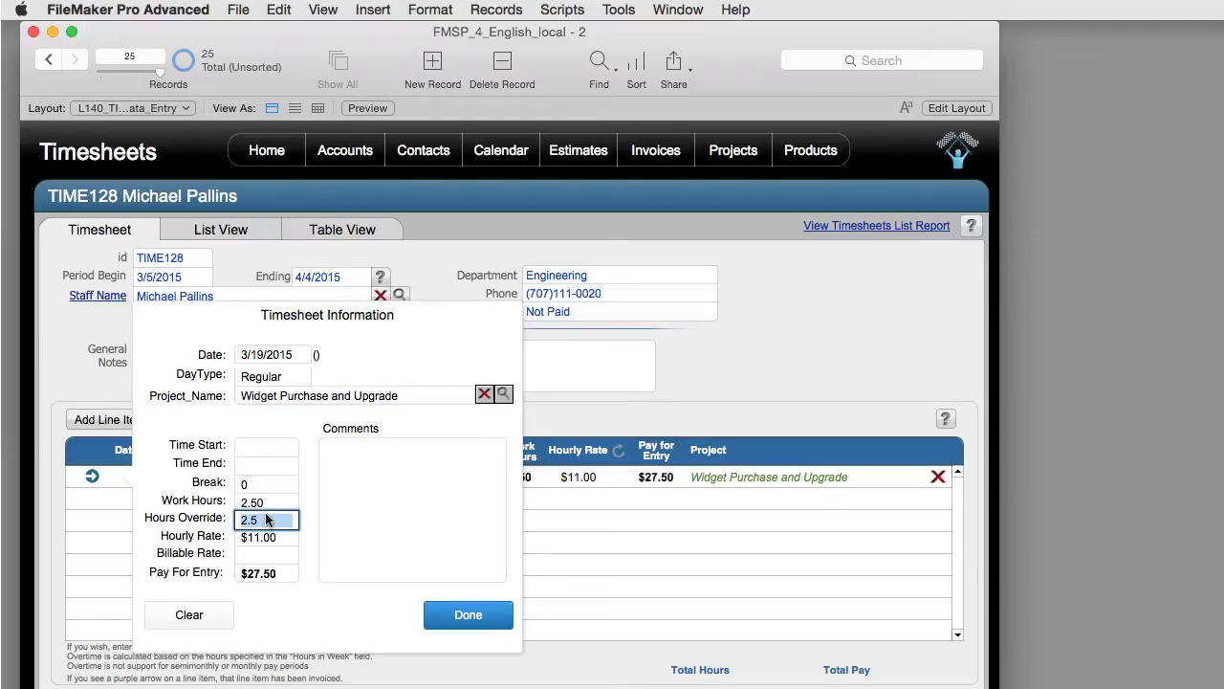
{"action": "left_click", "coordinate": [316, 574]}
{"action": "left_click", "coordinate": [401, 535]}
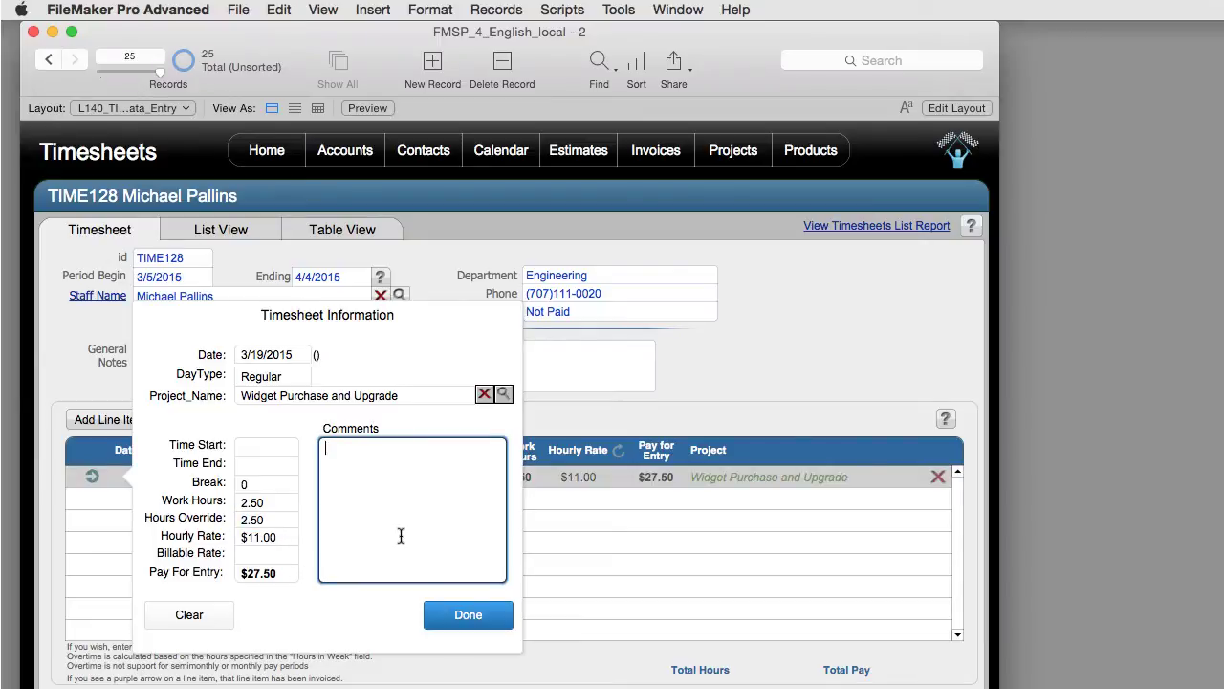
{"action": "type", "text": "We worked on a database that di"}
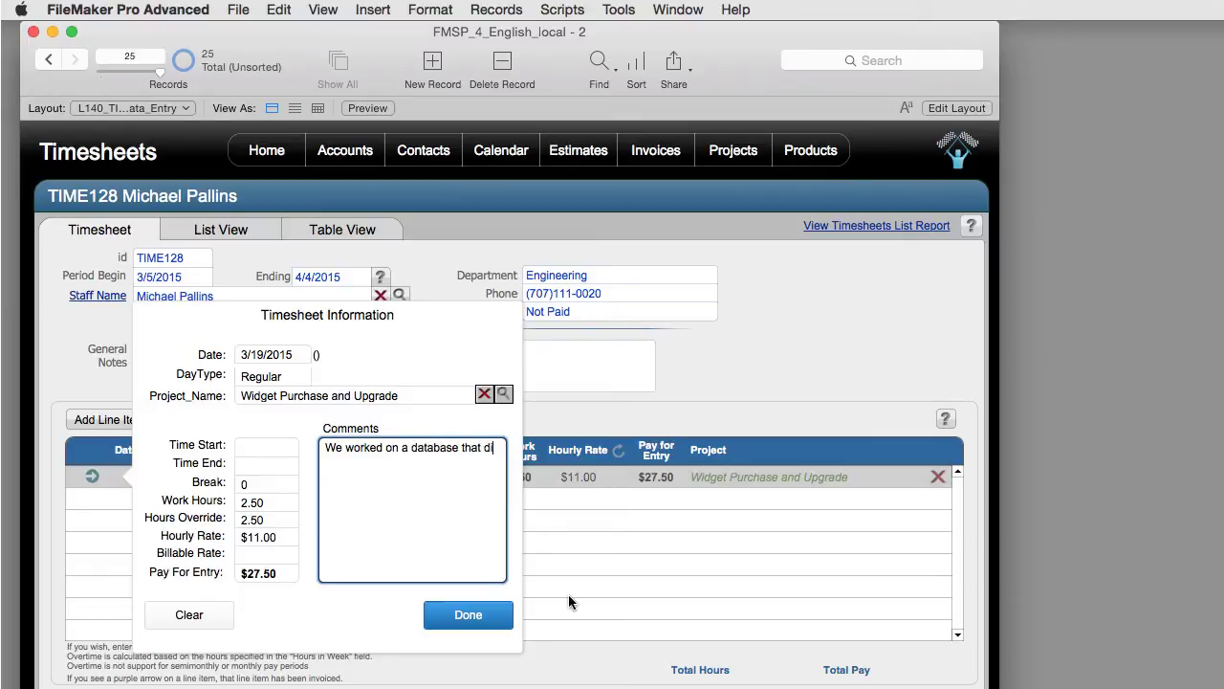
{"action": "type", "text": "d amazing things and we added one new layout and made sure the script worked.  Fixed Scripts 510, 234."}
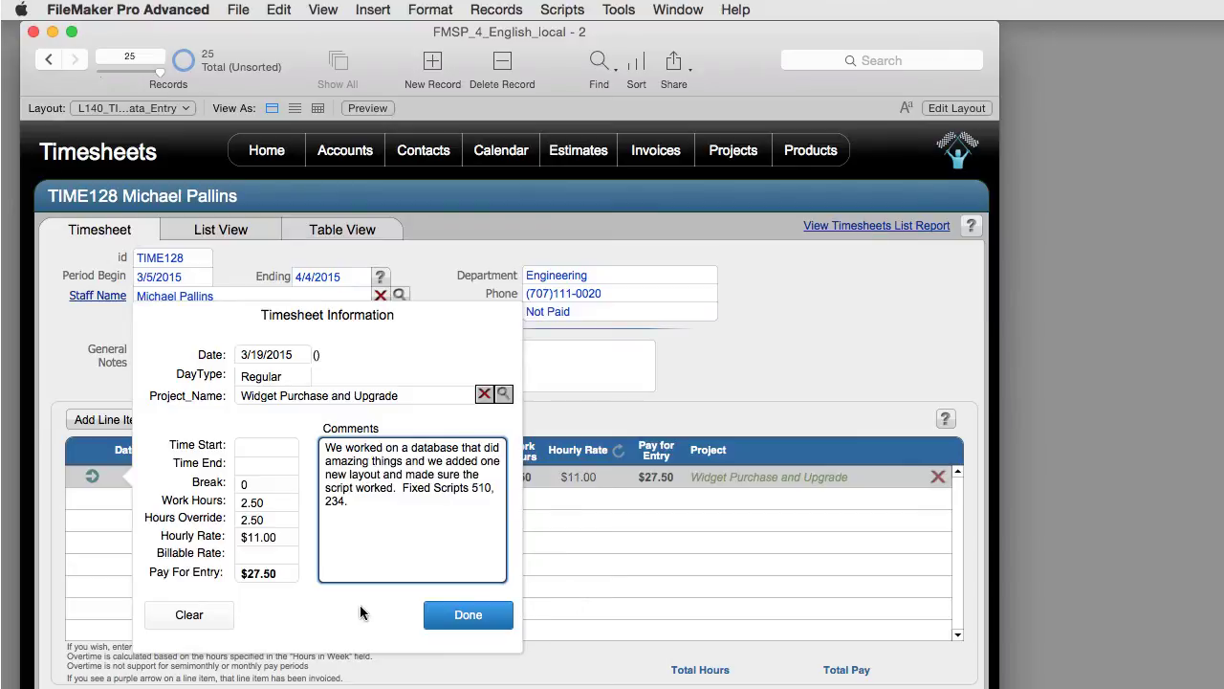
{"action": "left_click", "coordinate": [367, 599]}
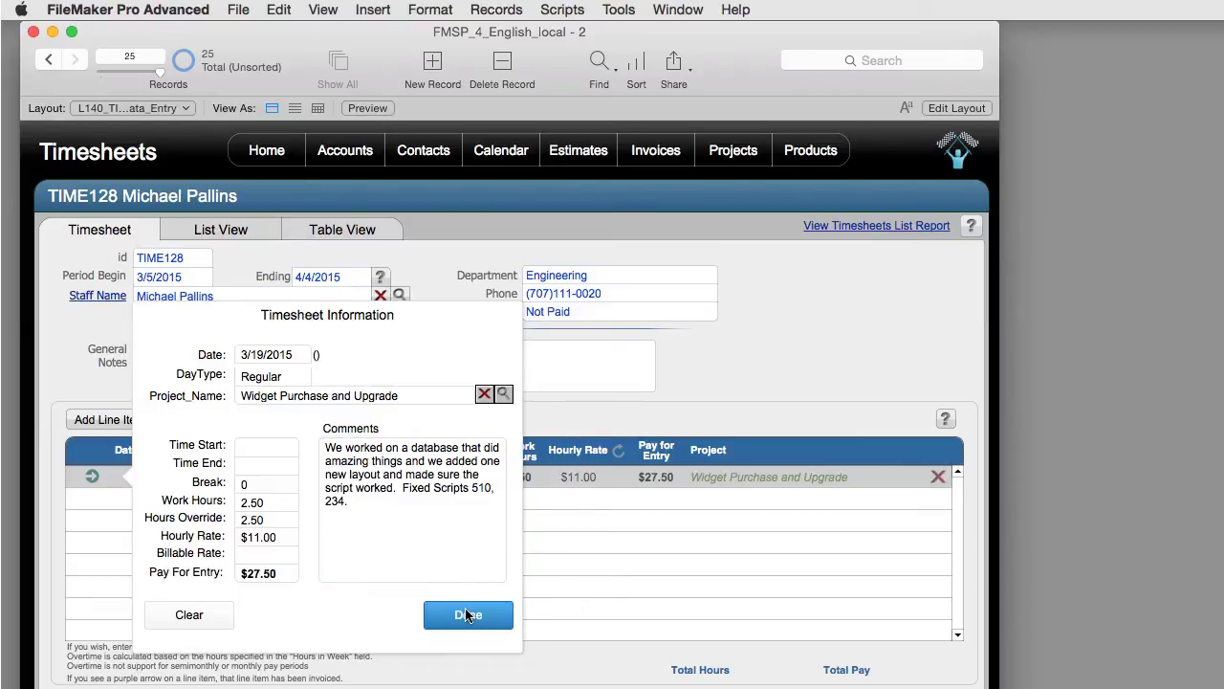
Close the line item and view the Widget Purchase and Upgrade project's Timesheet Details
{"action": "key", "text": "Return"}
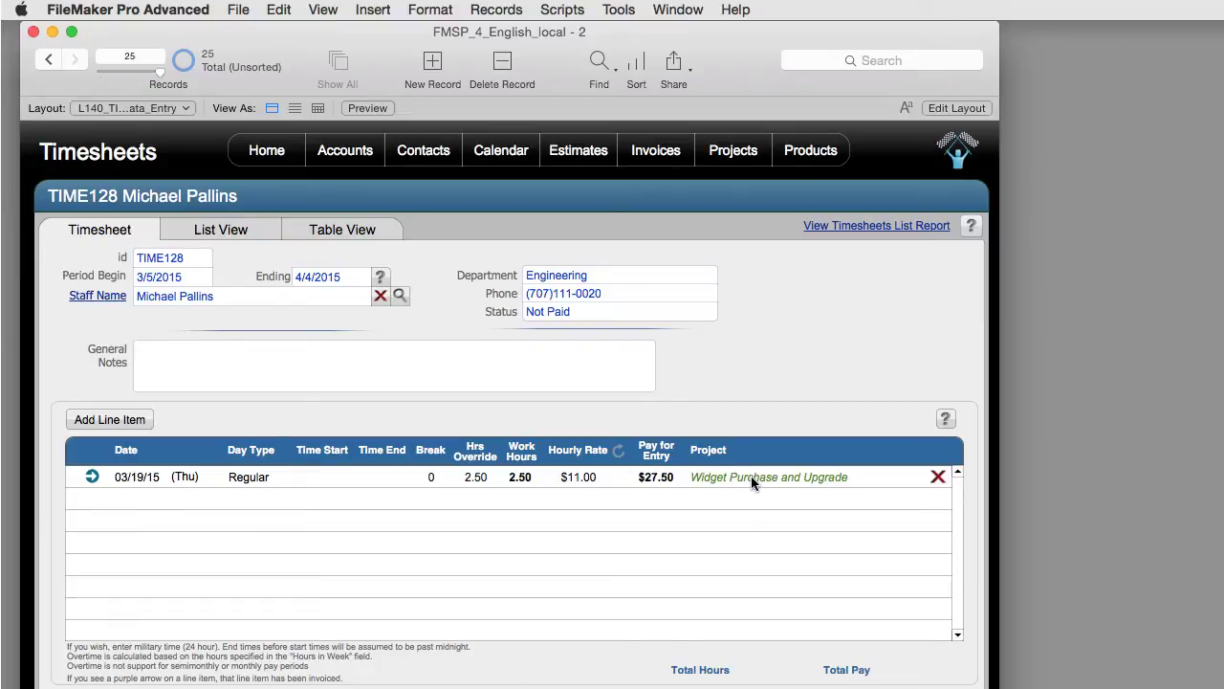
{"action": "left_click", "coordinate": [746, 149]}
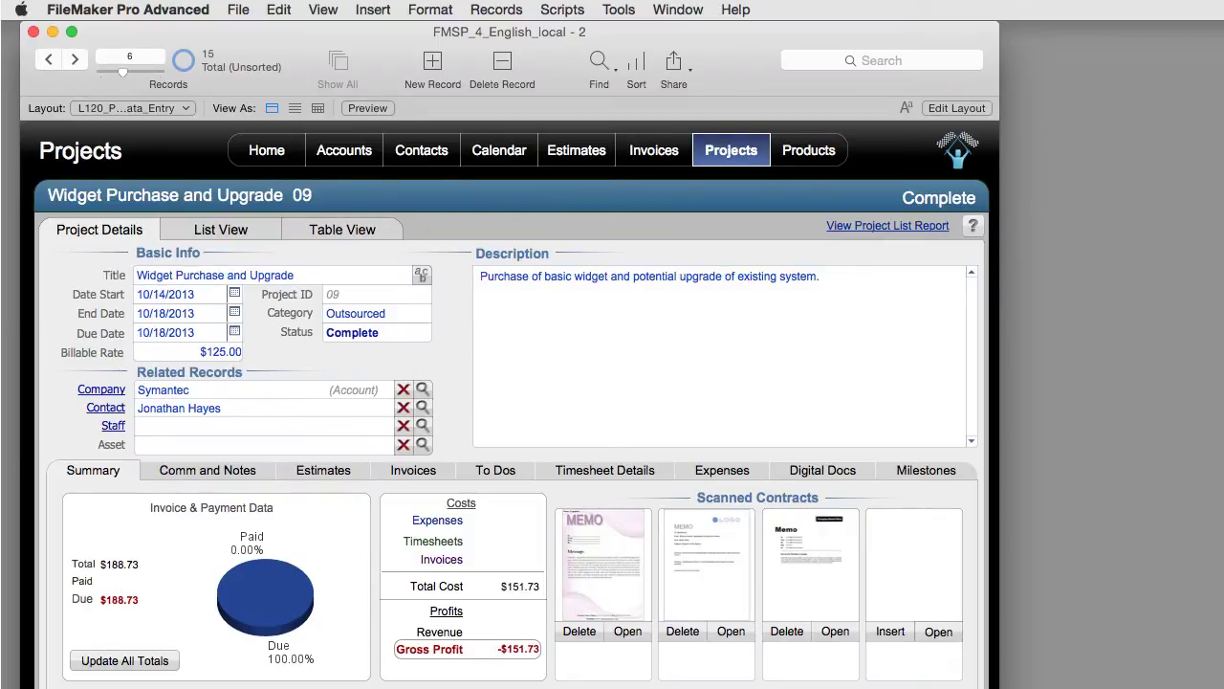
{"action": "left_click", "coordinate": [604, 470]}
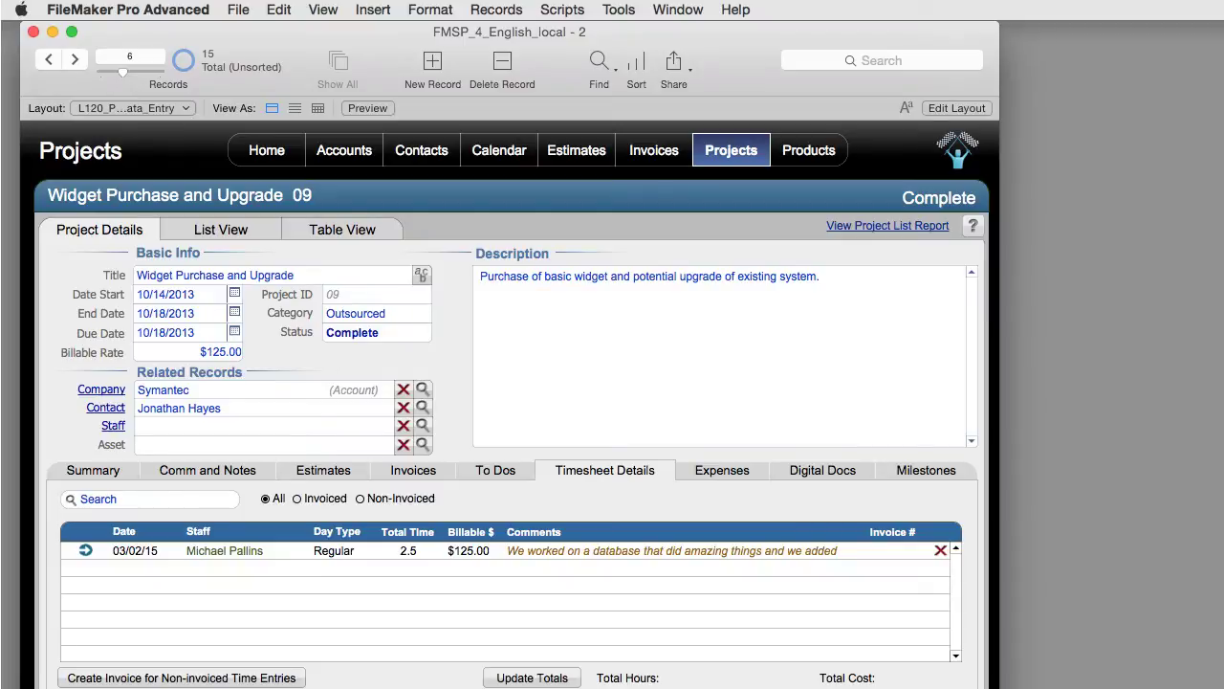
Open the 03/02/15 timesheet entry and change its hours override from 2.5 to 2.2
{"action": "left_click", "coordinate": [84, 551]}
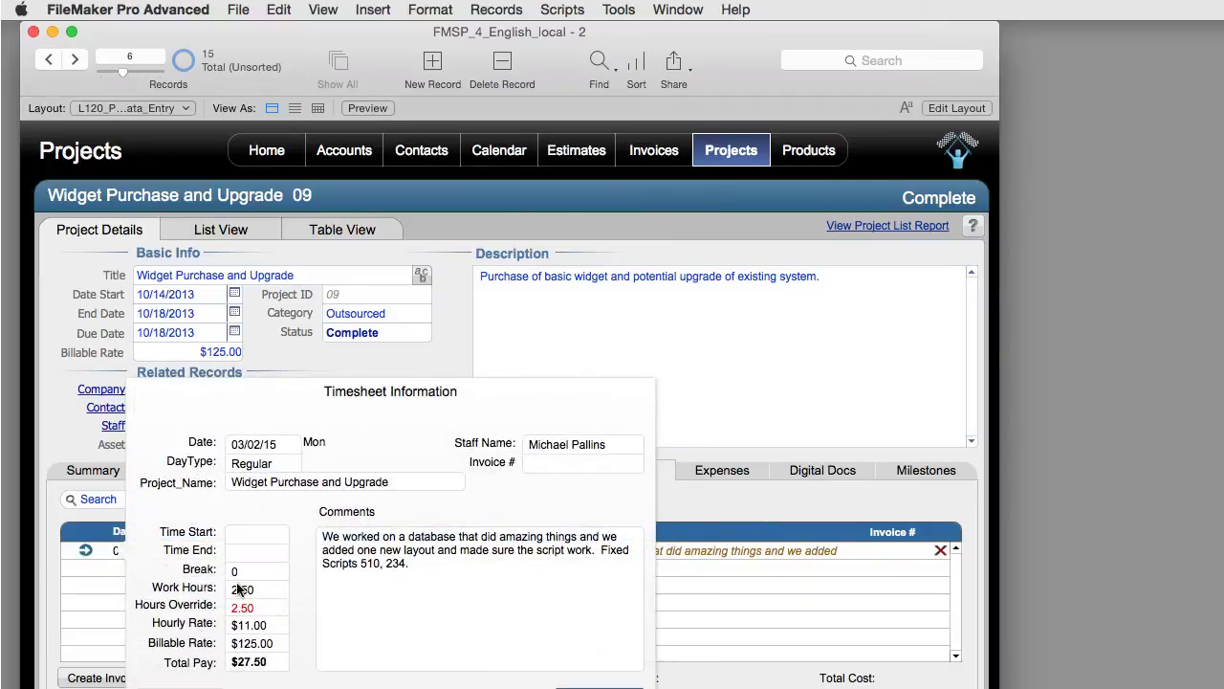
{"action": "left_click", "coordinate": [268, 606]}
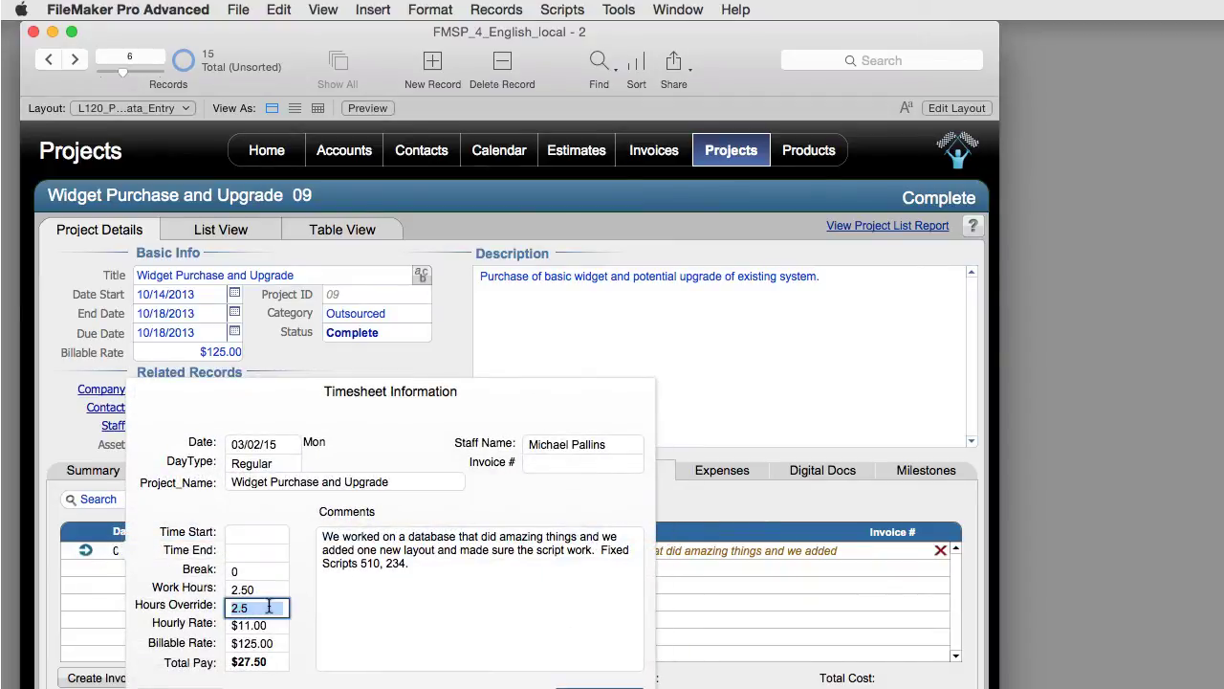
{"action": "left_click", "coordinate": [269, 606]}
{"action": "key", "text": "BackSpace"}
{"action": "type", "text": "2"}
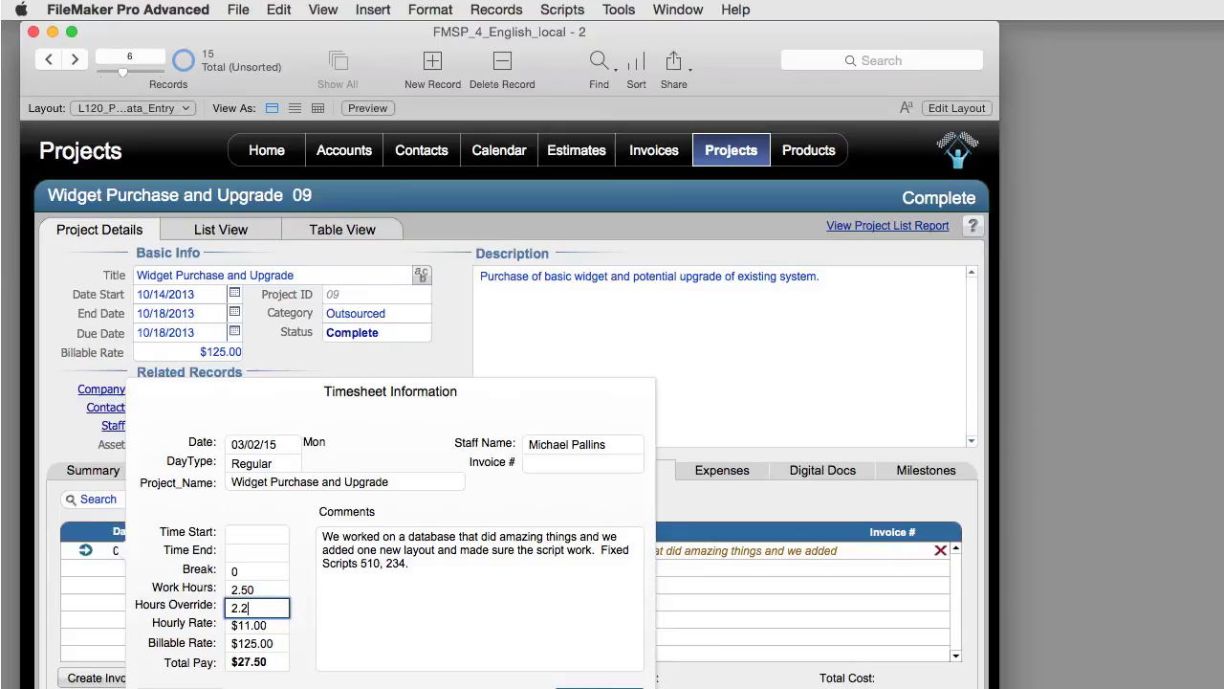
{"action": "key", "text": "Return"}
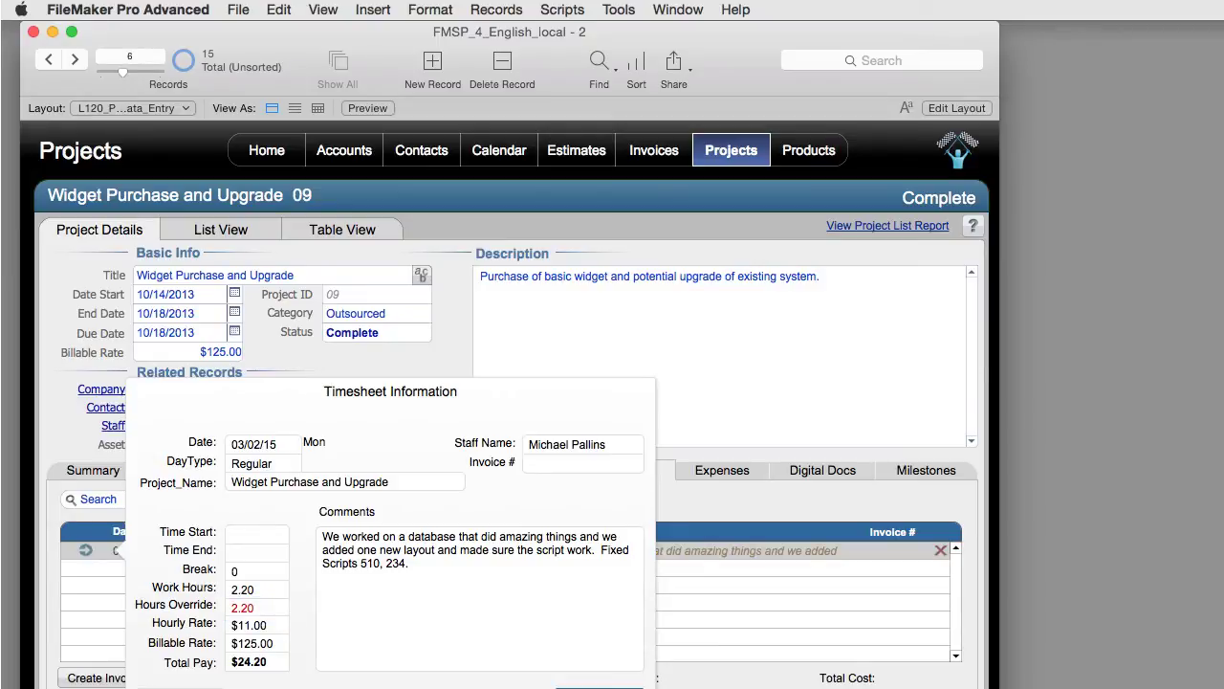
Close the Timesheet Information popover to return to the project's timesheet list
{"action": "key", "text": "Escape"}
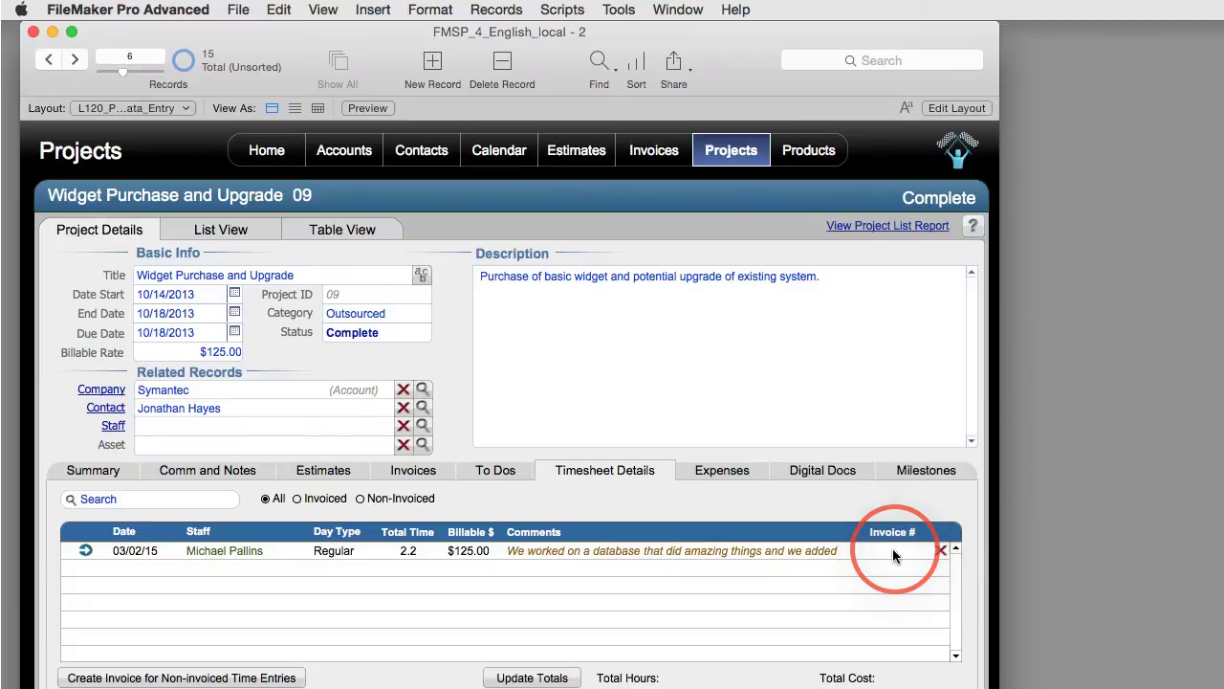
Create an invoice for the project's non-invoiced time entries and confirm with Yes
{"action": "left_click", "coordinate": [238, 678]}
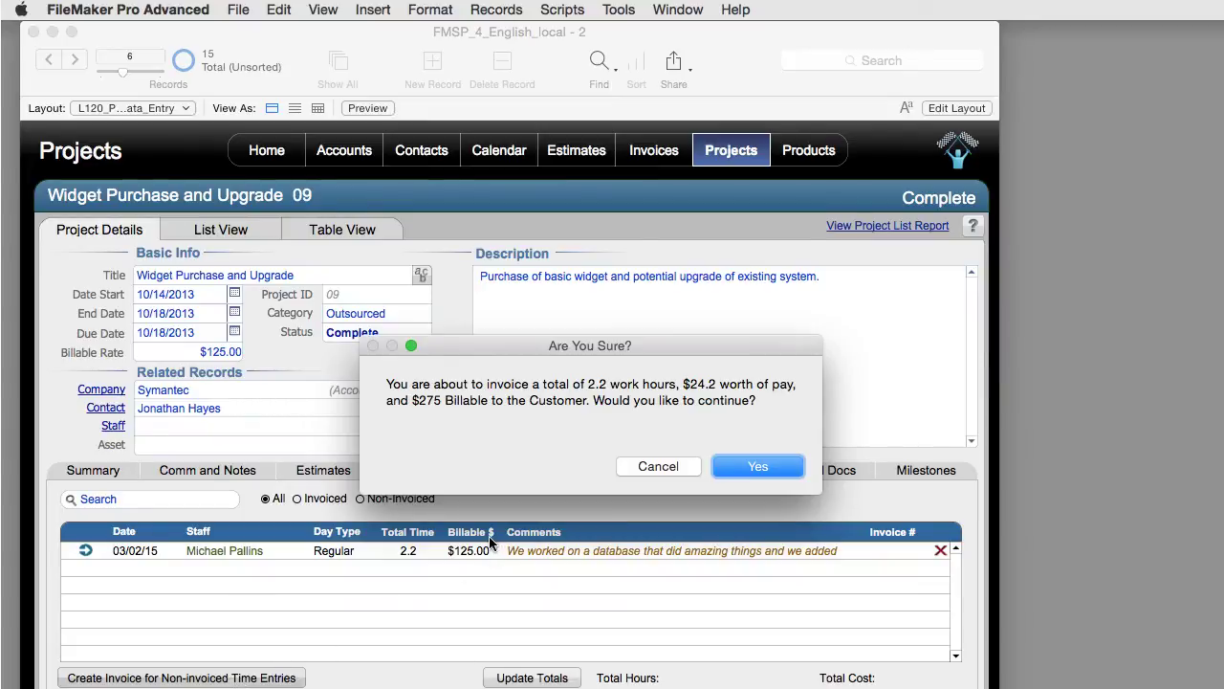
{"action": "left_click", "coordinate": [750, 466]}
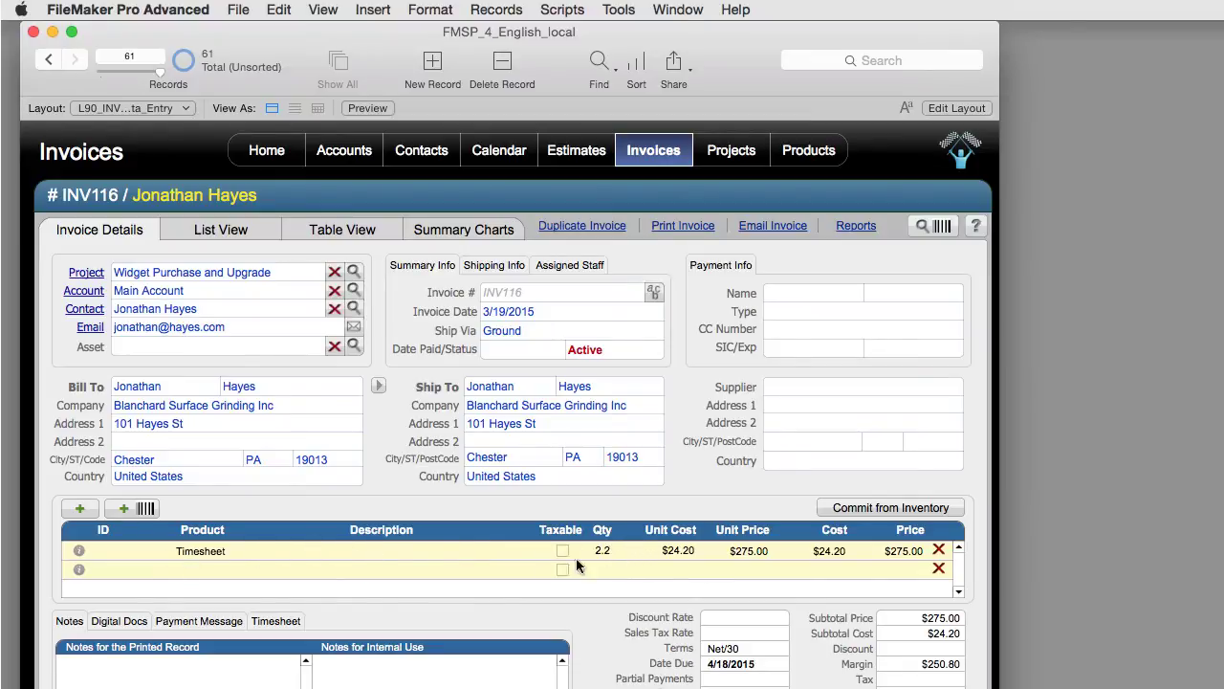
Show the Timesheet tab on invoice INV116 to see the linked 2.2-hour entry
{"action": "left_click", "coordinate": [275, 621]}
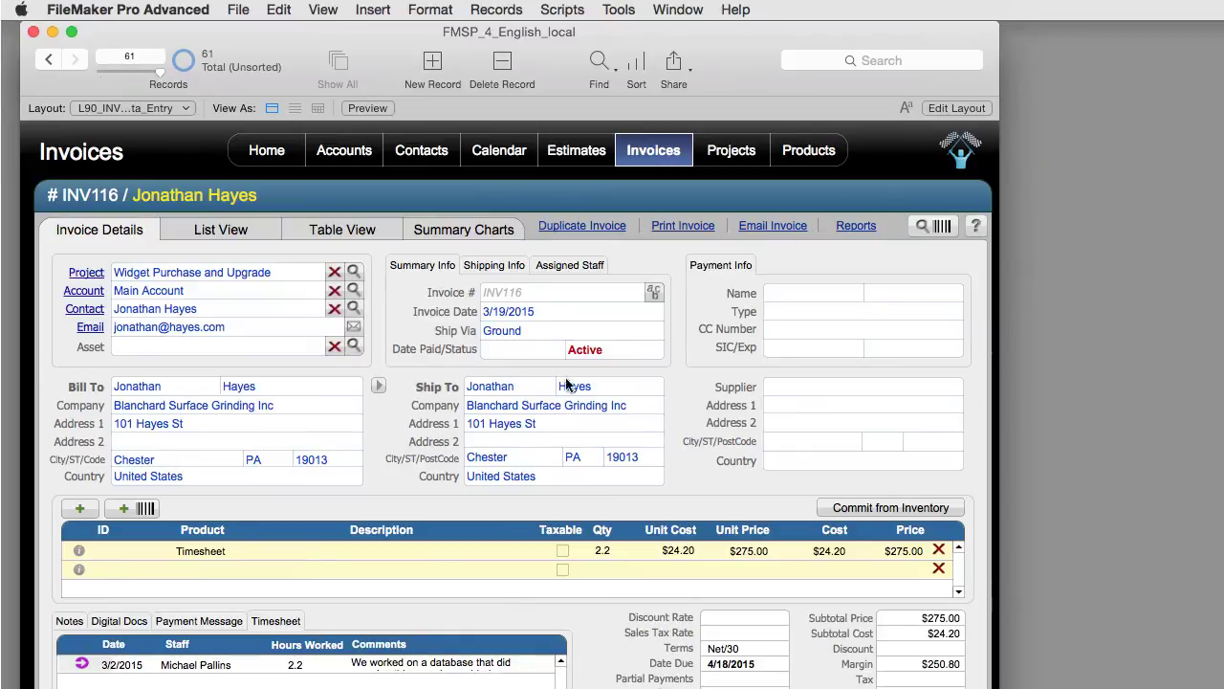
Reopen Widget Purchase and Upgrade's timesheet details and verify the 2.2-hour entry is already invoiced as INV116
{"action": "left_click", "coordinate": [737, 159]}
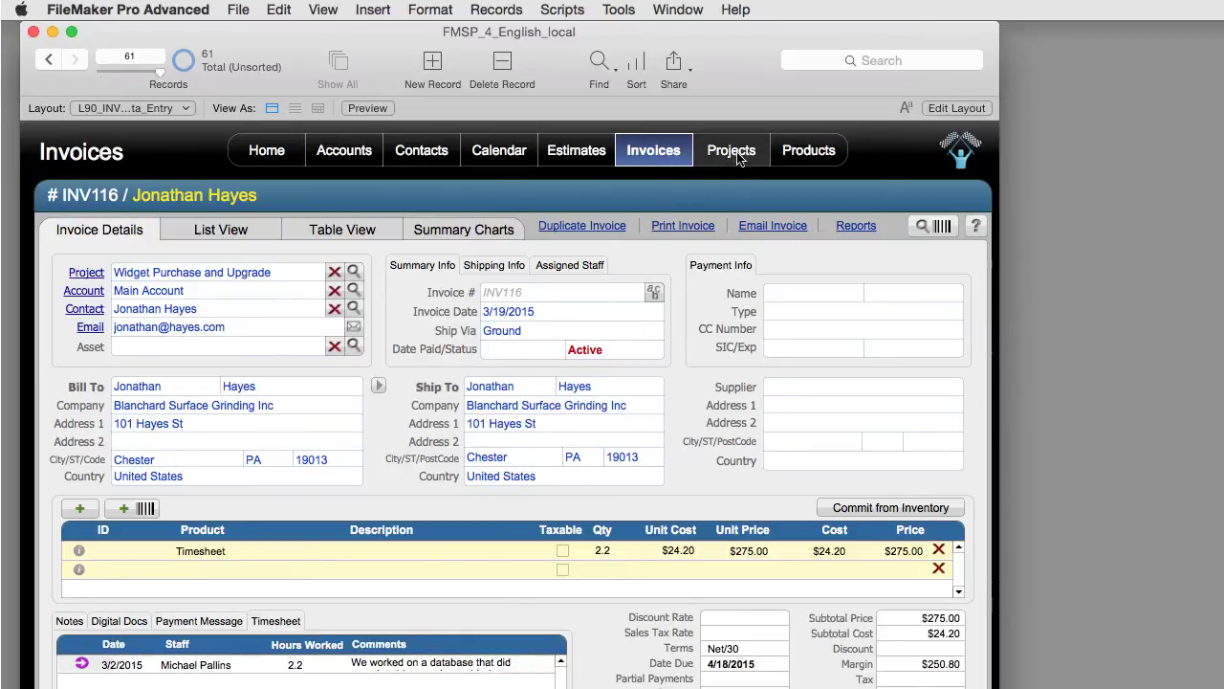
{"action": "left_click", "coordinate": [620, 470]}
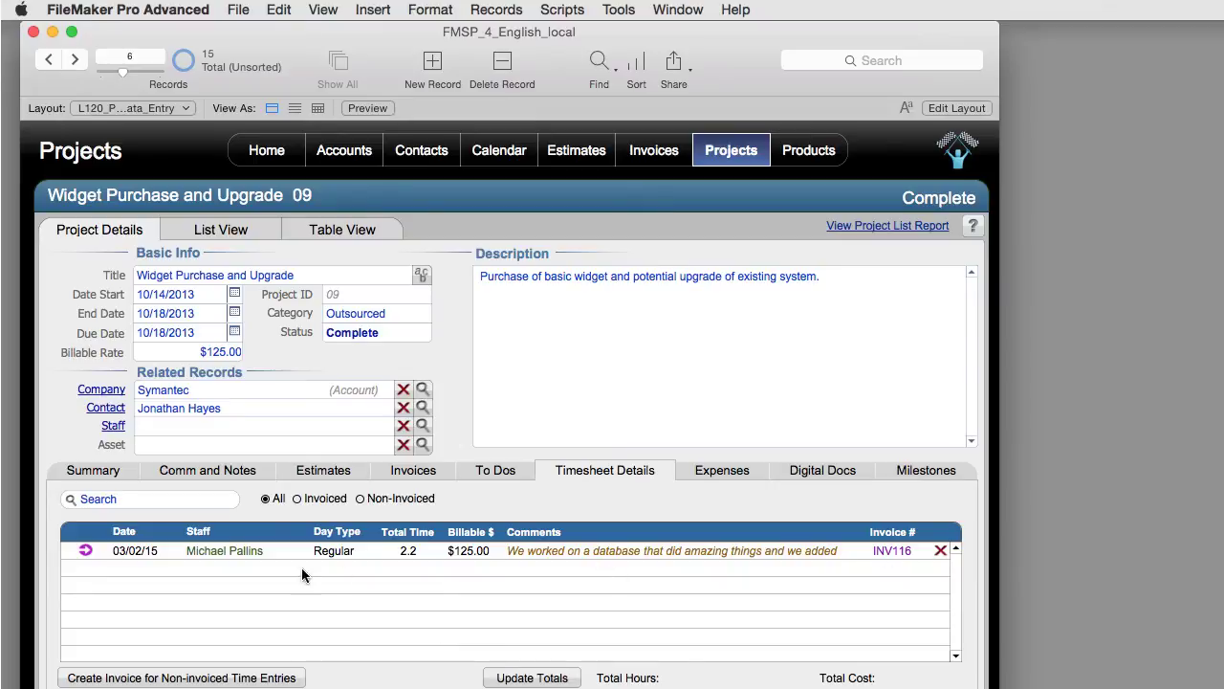
{"action": "left_click", "coordinate": [287, 678]}
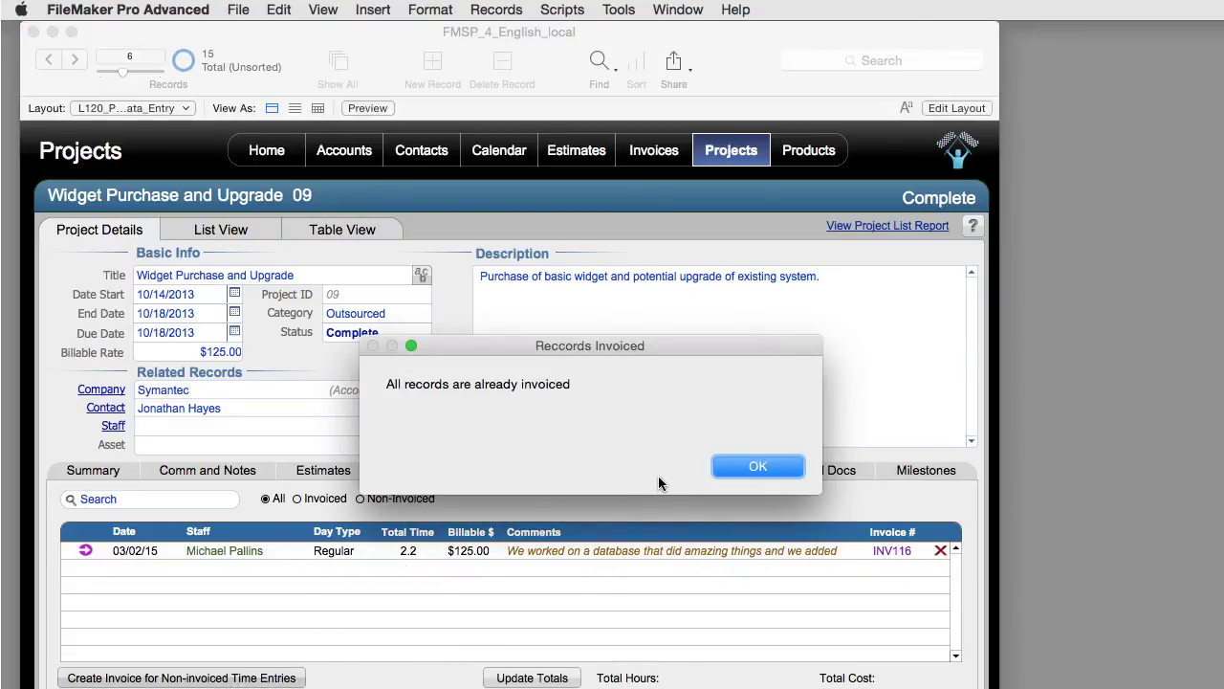
{"action": "left_click", "coordinate": [758, 467]}
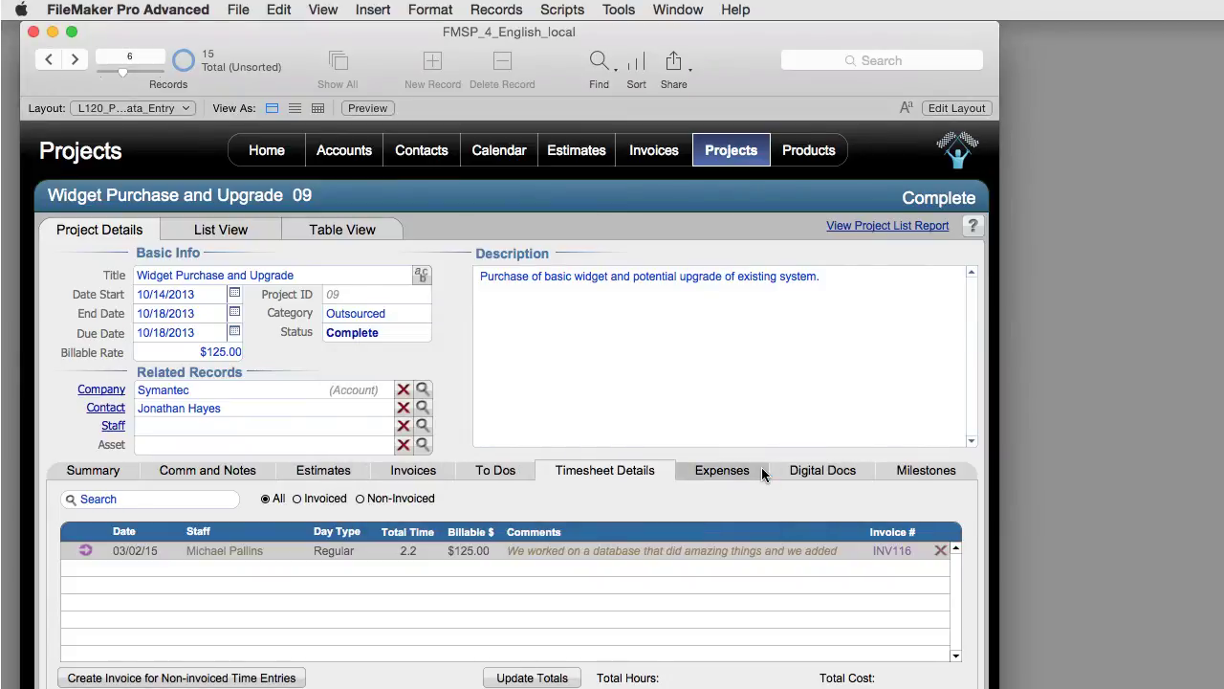